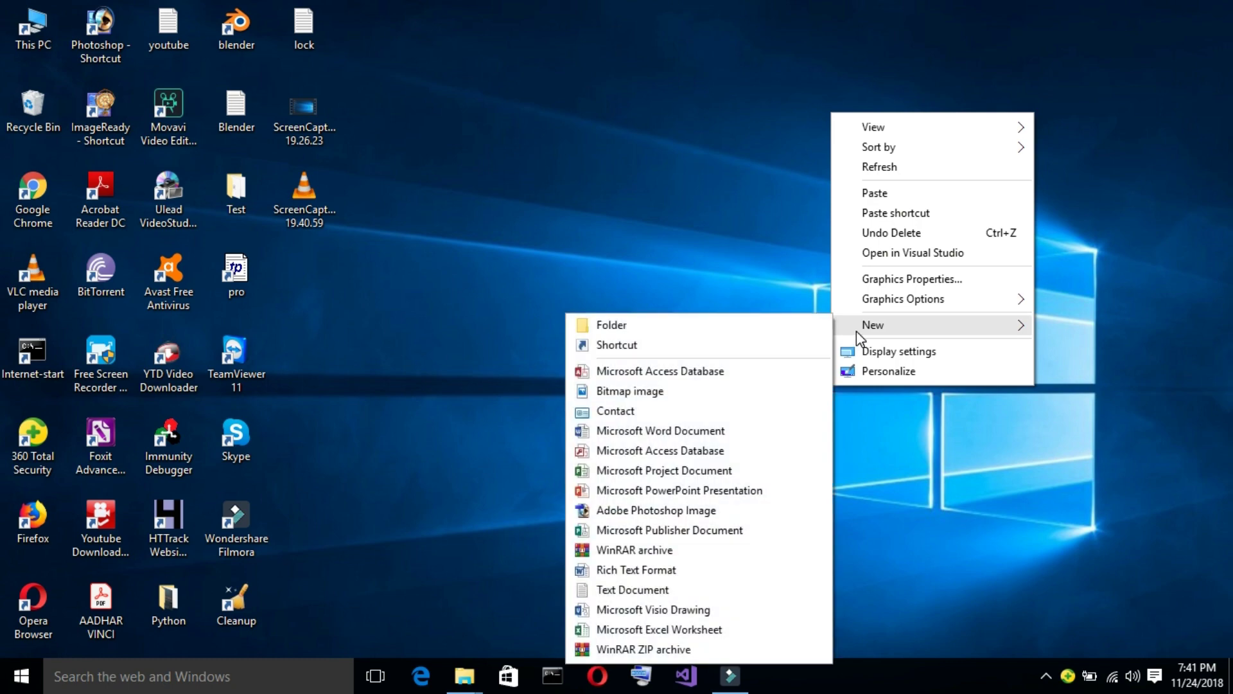
Create a new folder on the desktop and name it Sun.
left_click(825, 325)
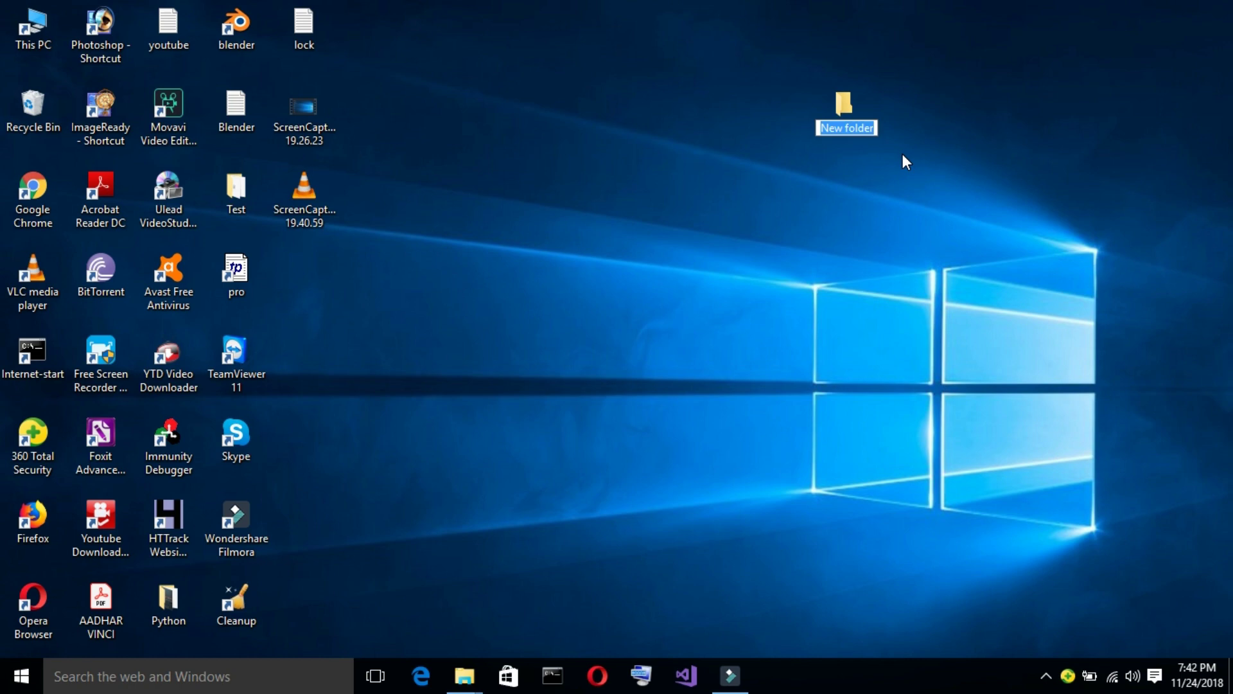
type("Sun")
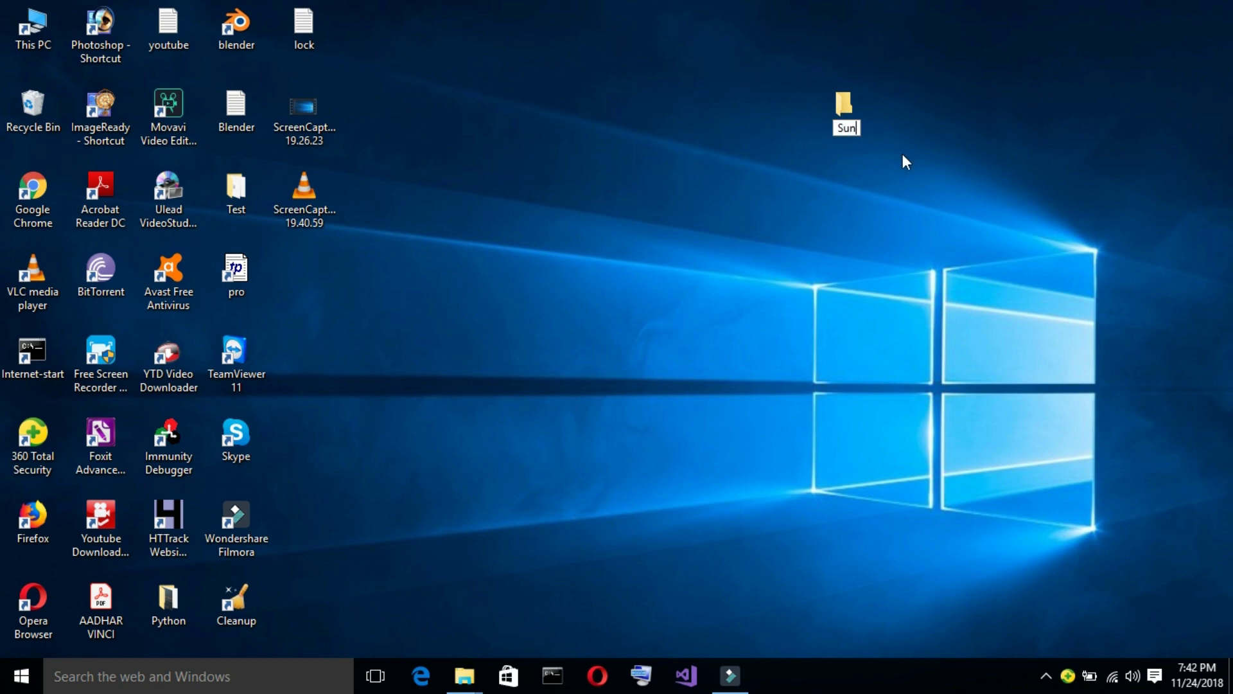
key("Return")
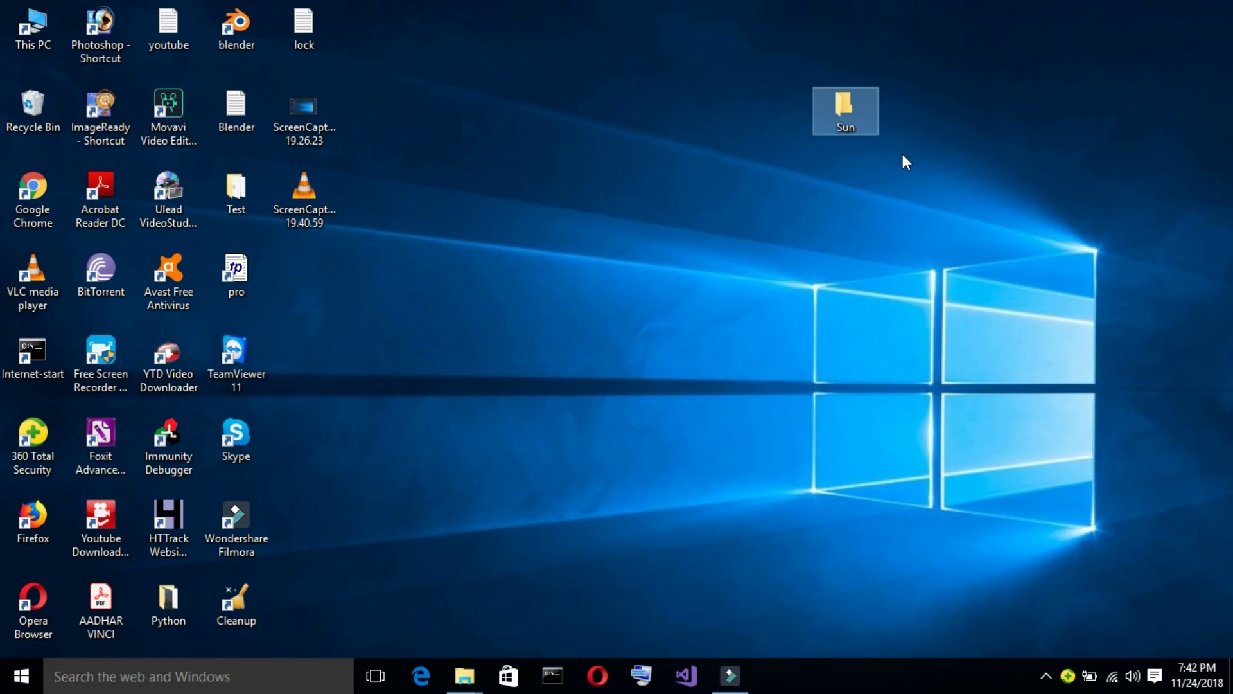
Open Sun and add an empty text file keeping the name New Text Document.
double_click(843, 104)
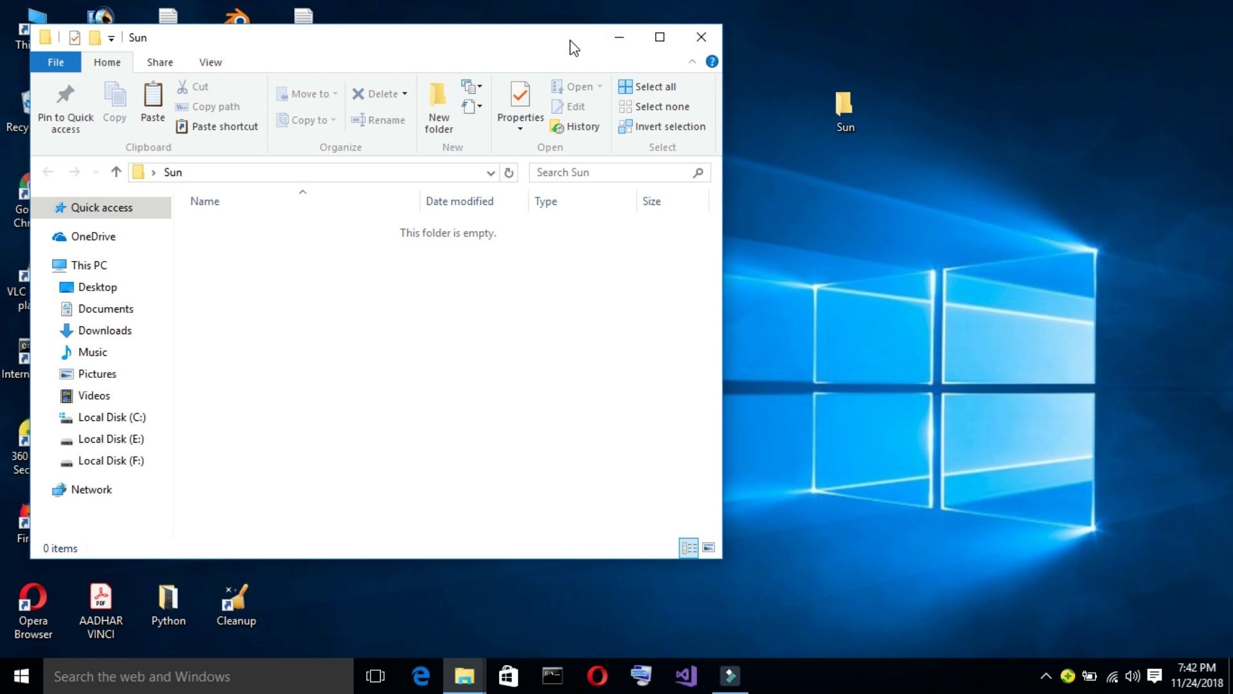
left_click_drag(571, 40, 1017, 87)
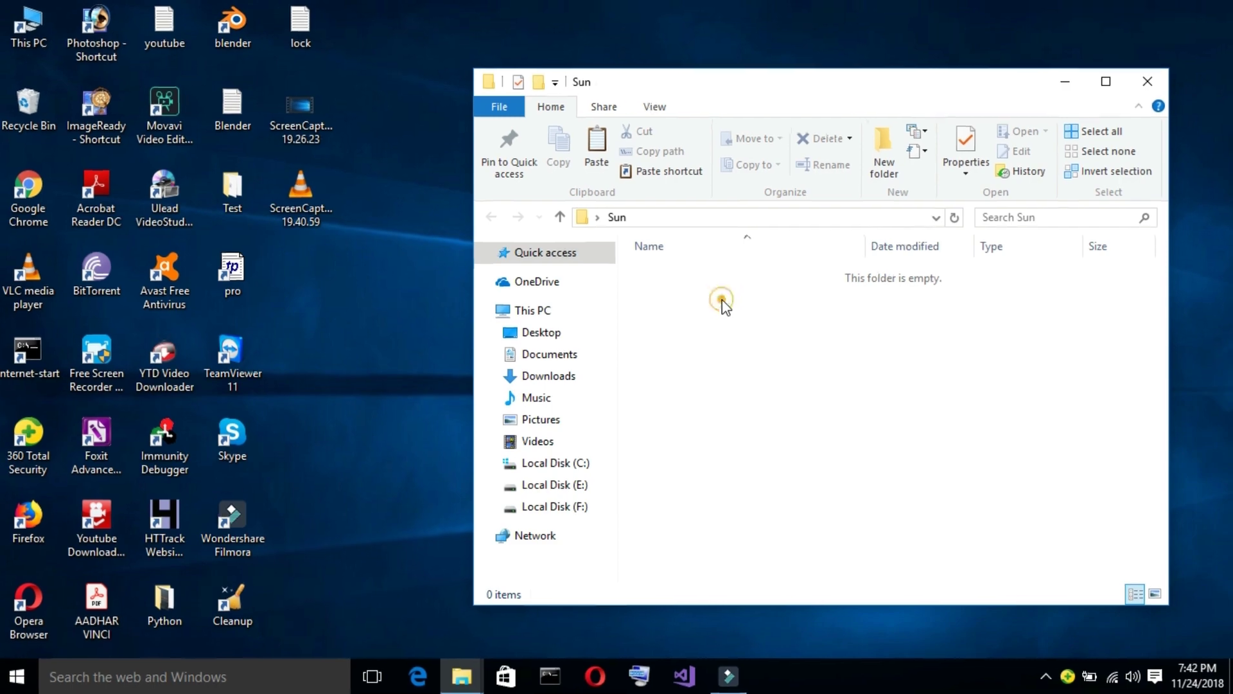
right_click(724, 307)
mouse_move(752, 543)
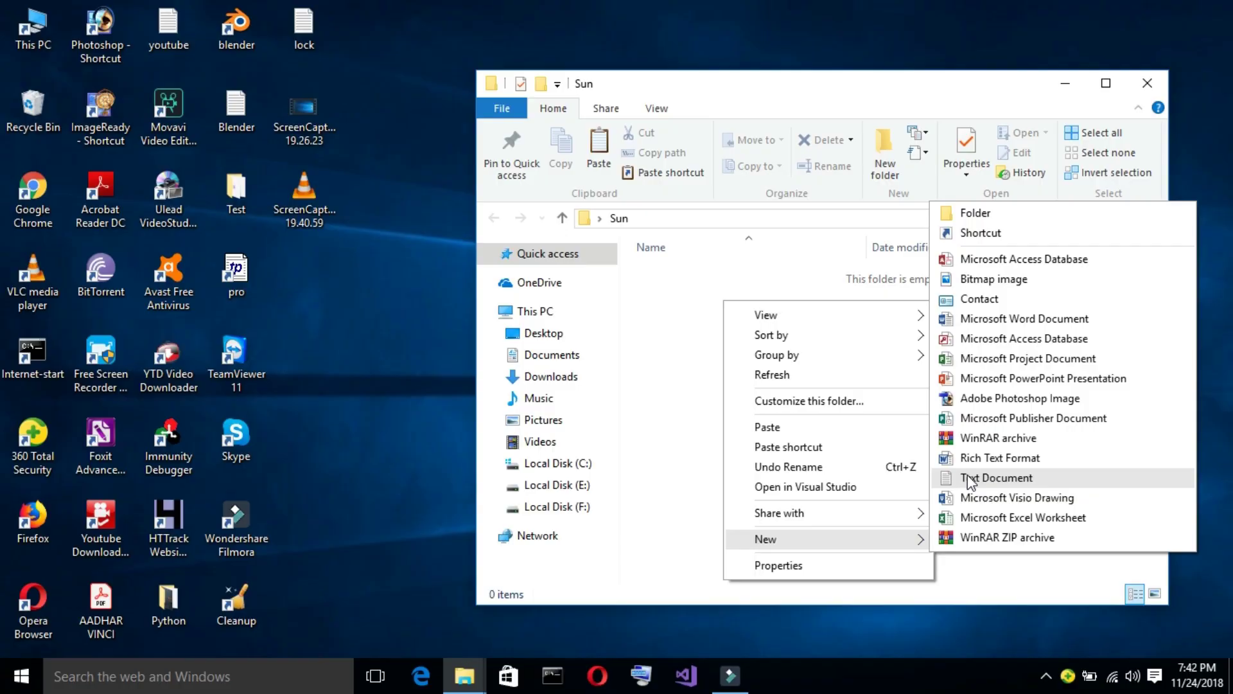
left_click(858, 444)
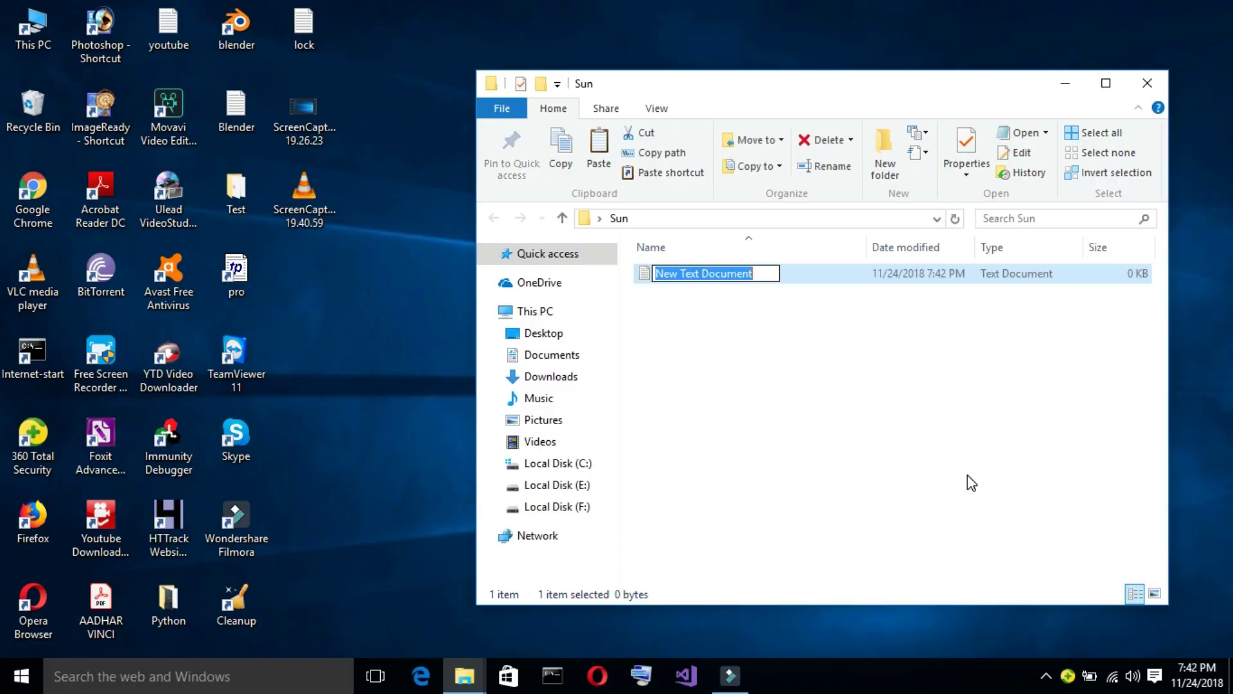
key("Return")
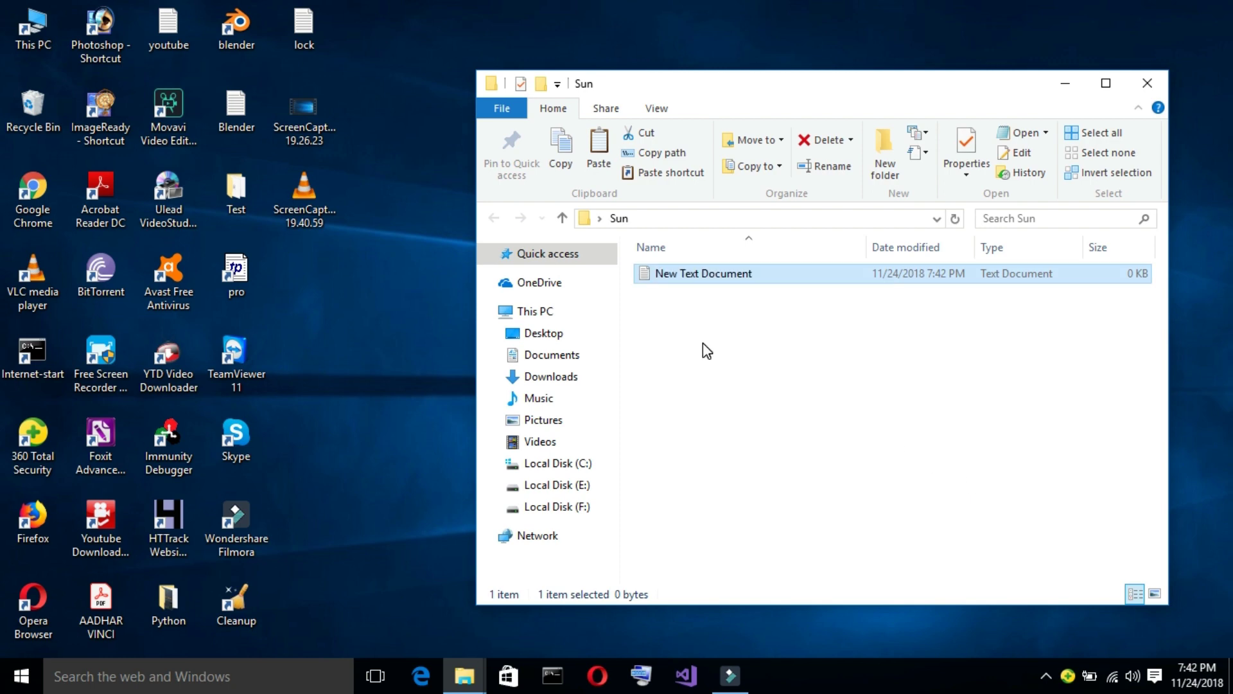
Copy the whole folder-locker script from the lock file into New Text Document.
double_click(650, 275)
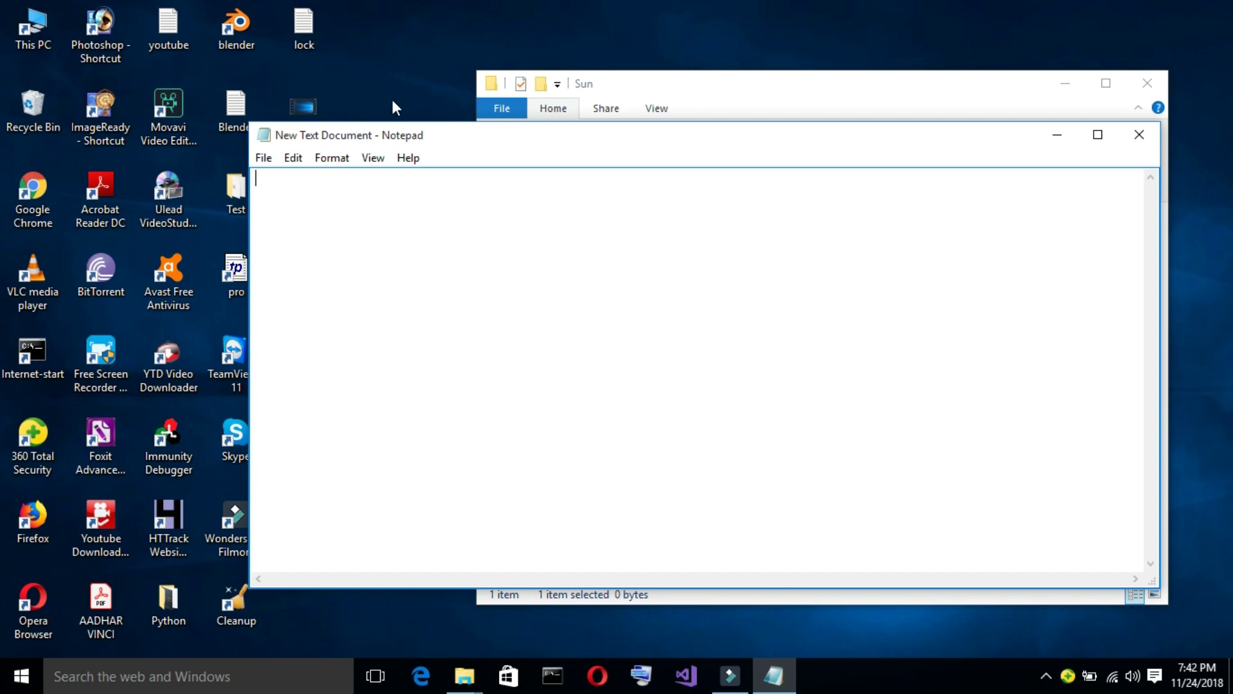
left_click(310, 25)
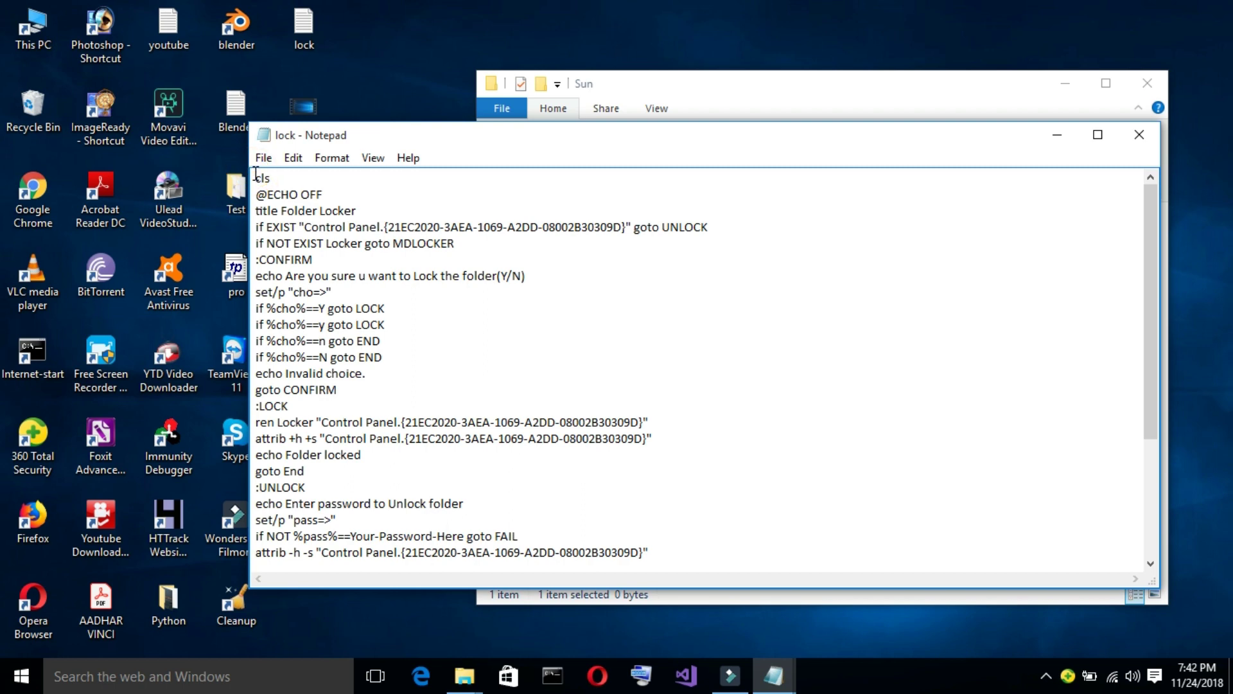
key("ctrl+a")
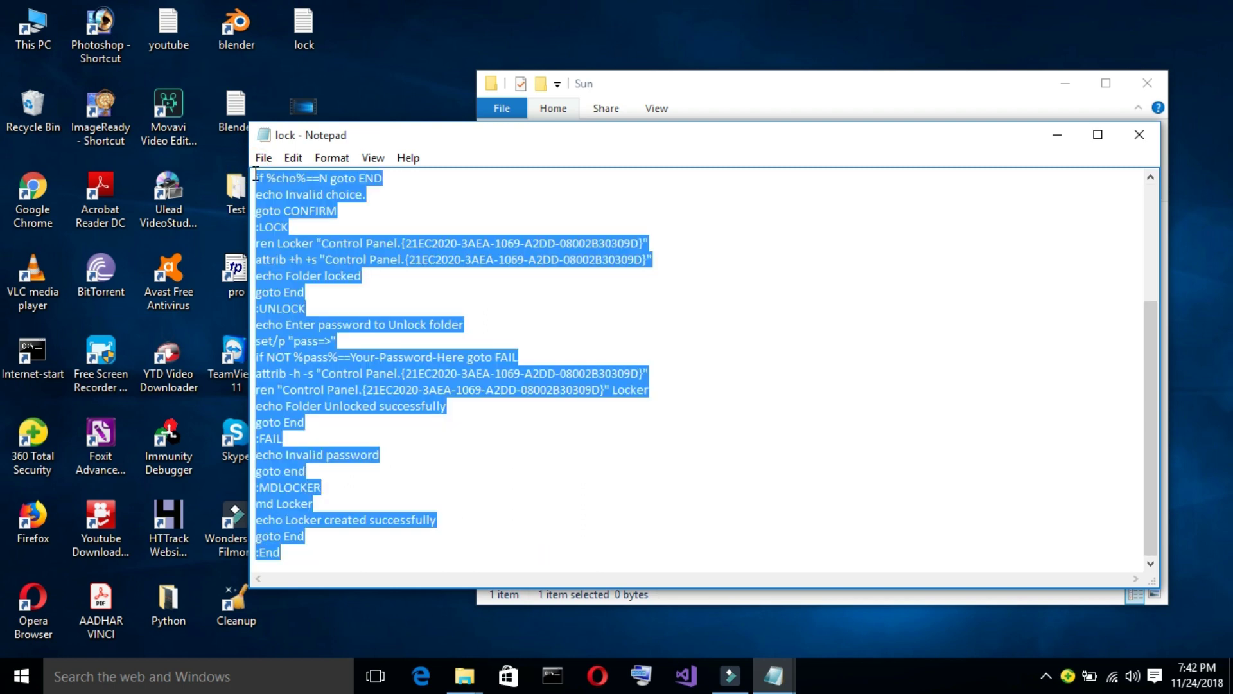
left_click(1140, 137)
key("ctrl+v")
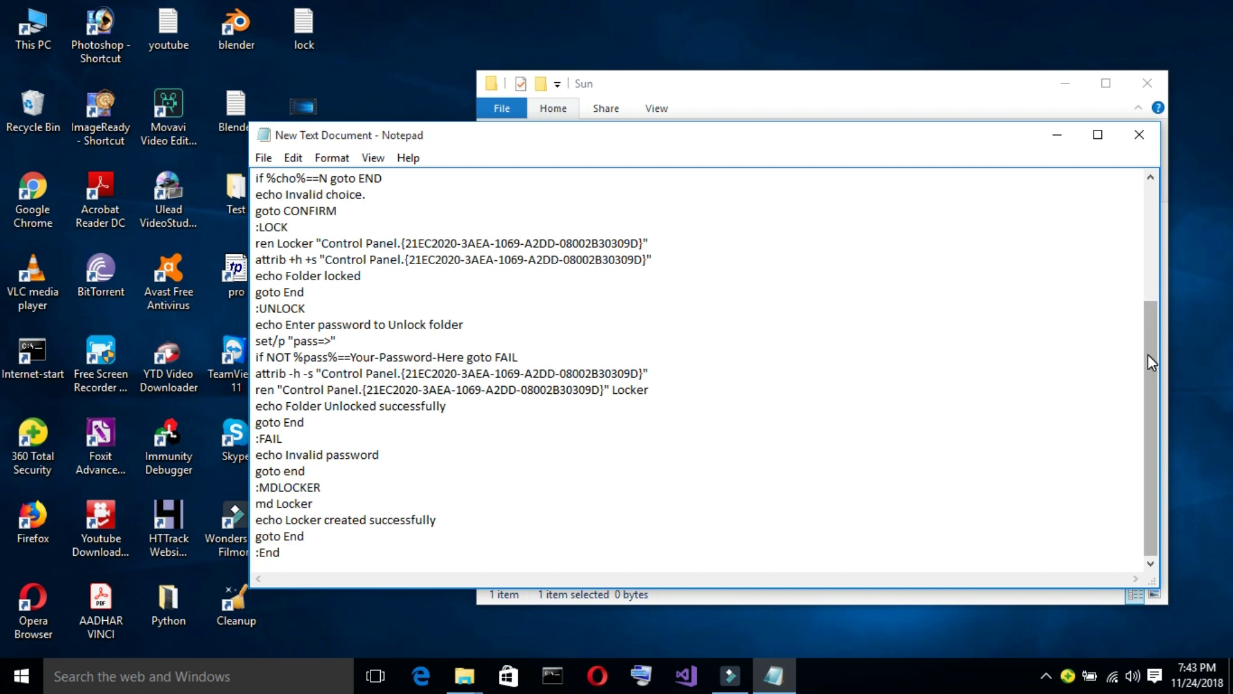
left_click_drag(1149, 354, 1152, 223)
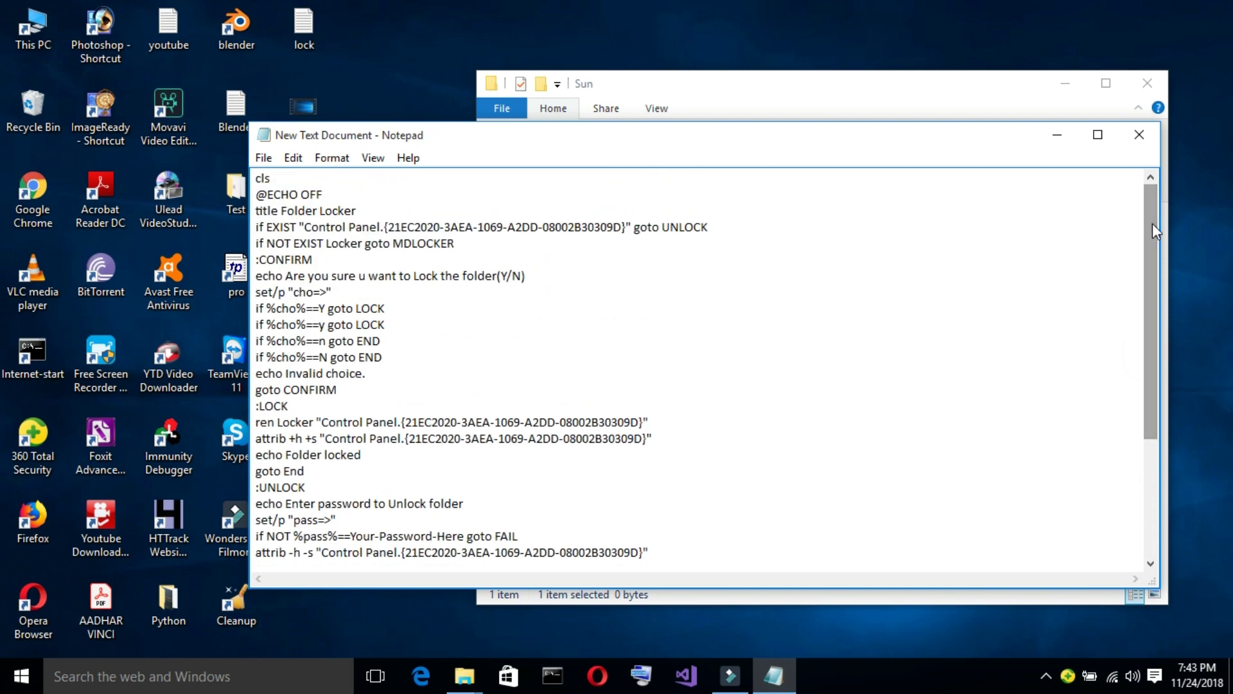
Replace the Your-Password-Here placeholder on the if NOT line with the chosen password.
left_click_drag(1152, 223, 1197, 269)
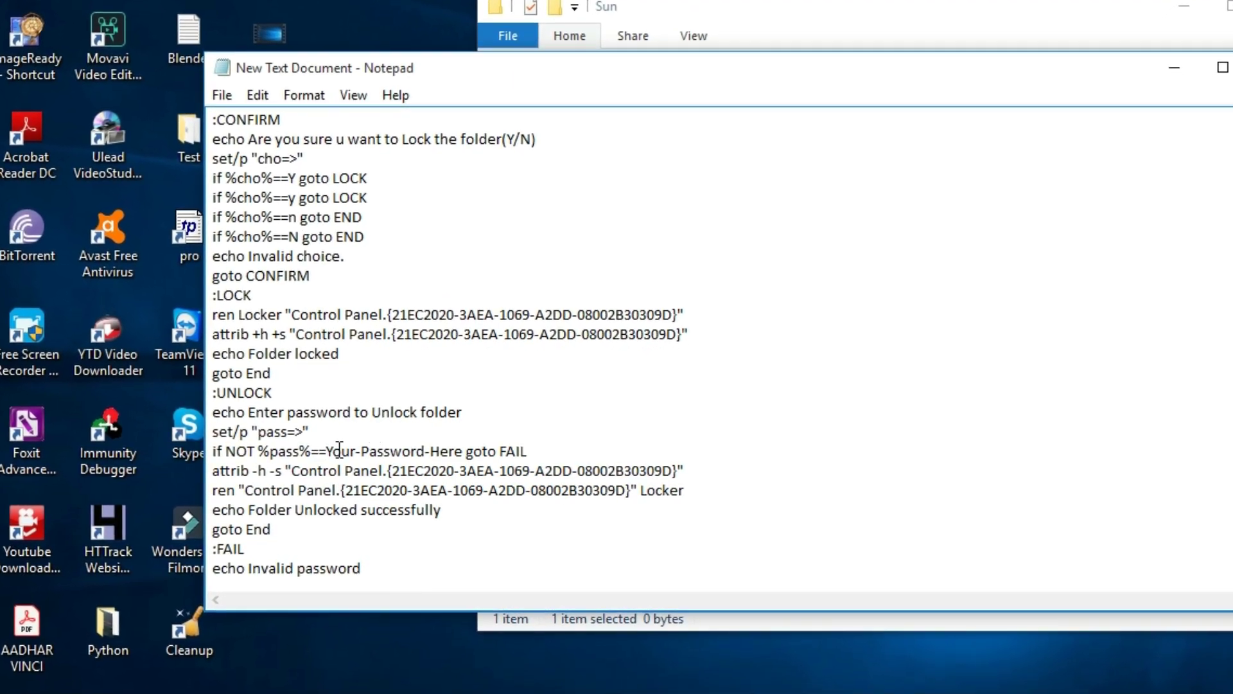
left_click_drag(325, 450, 459, 452)
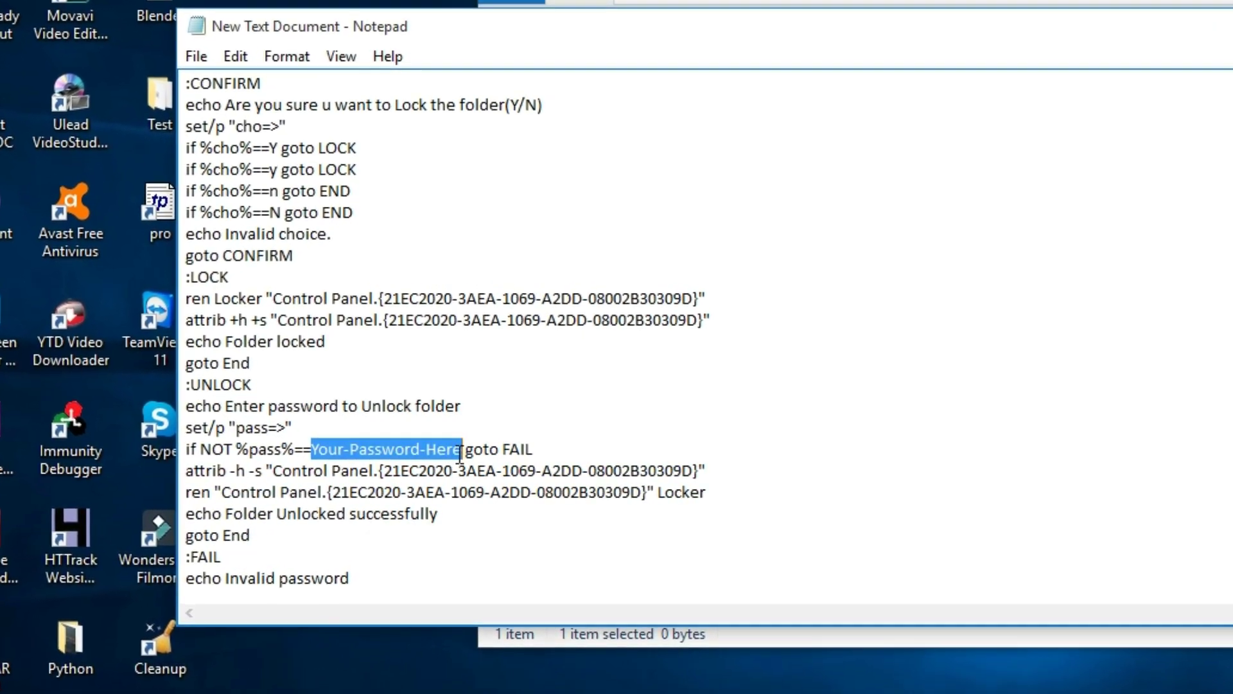
key("BackSpace")
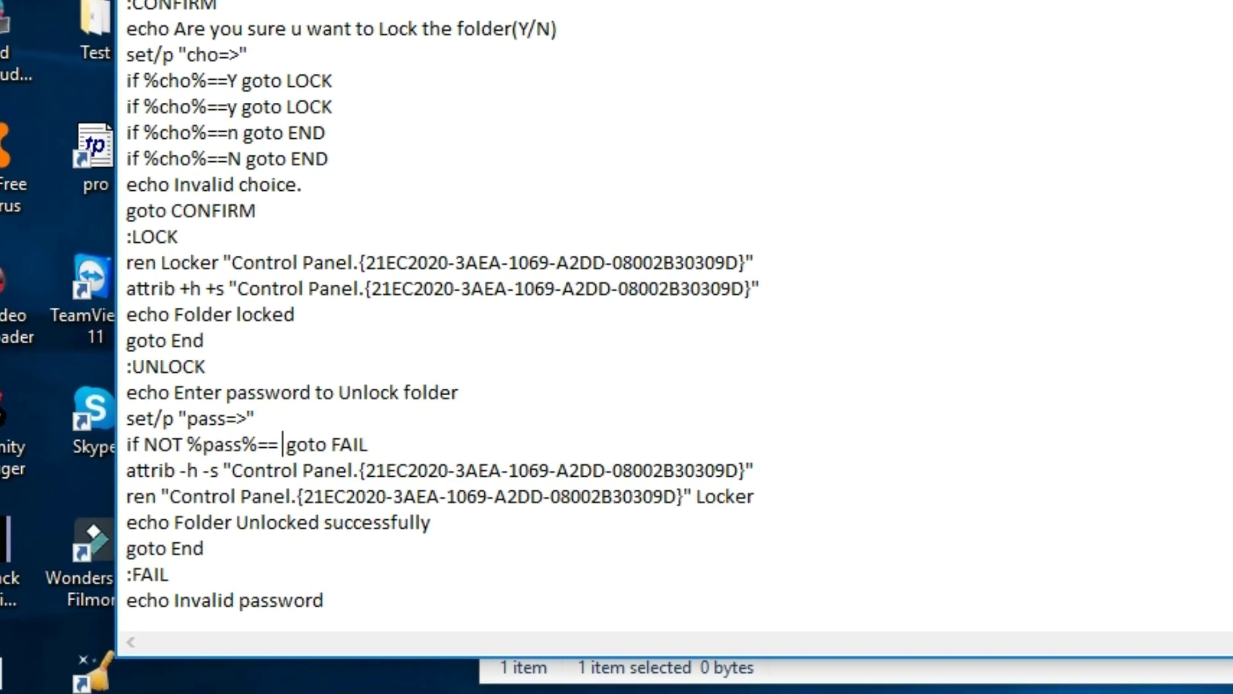
type("12345")
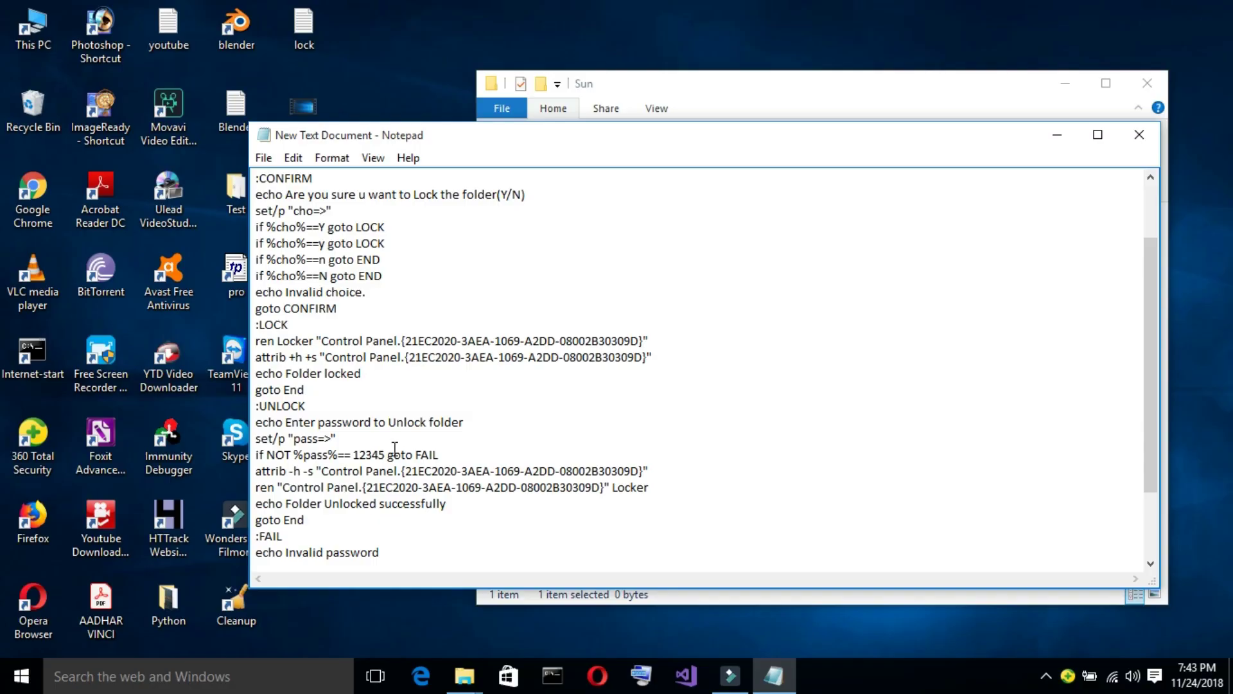
left_click_drag(1151, 345, 1143, 216)
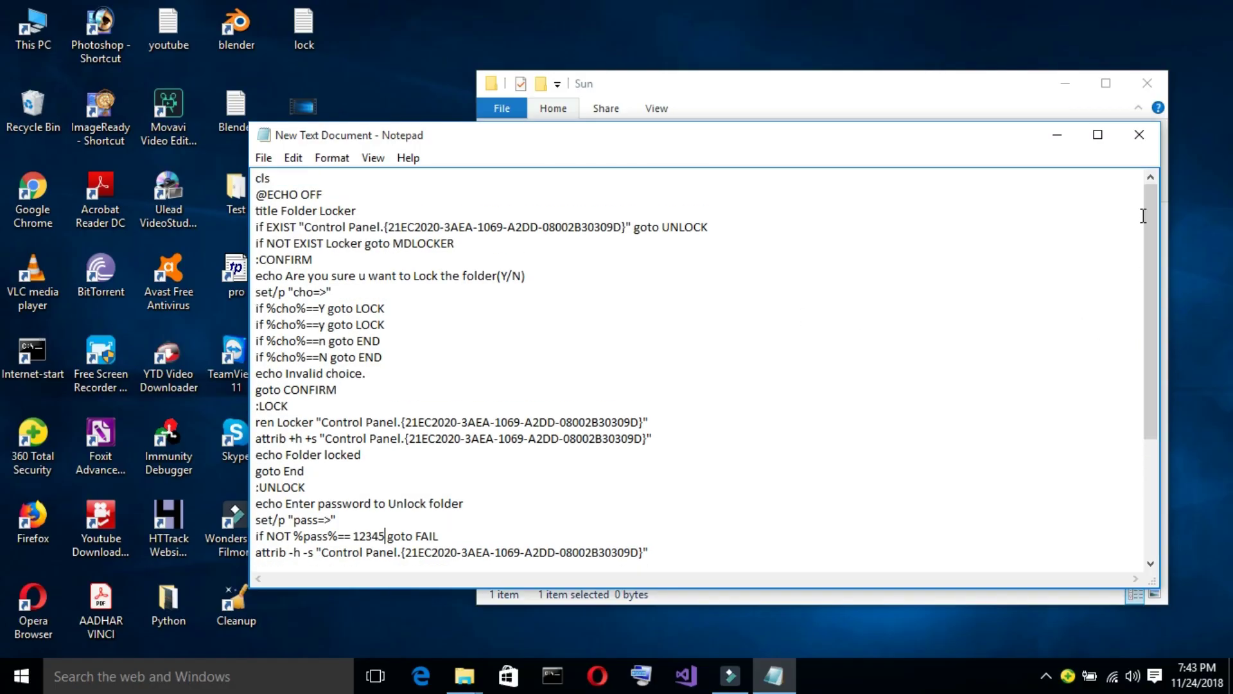
Save the script as Password.bat with Save as type set to All Files.
left_click(265, 159)
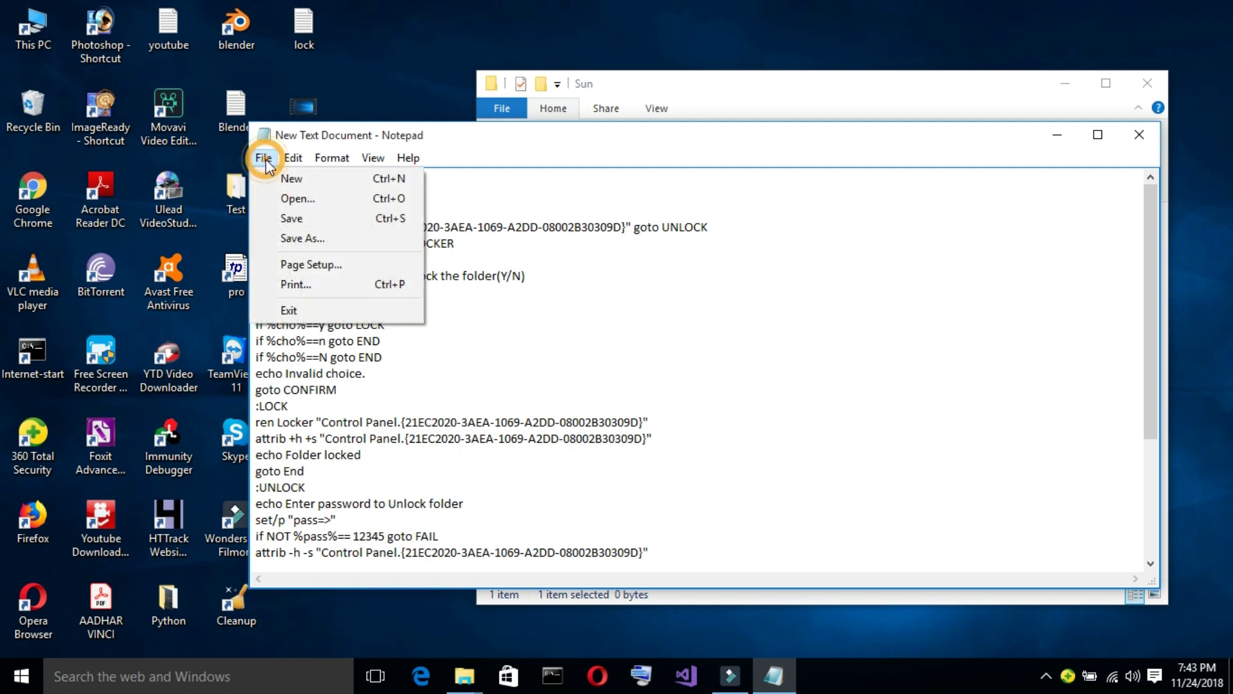
left_click(298, 238)
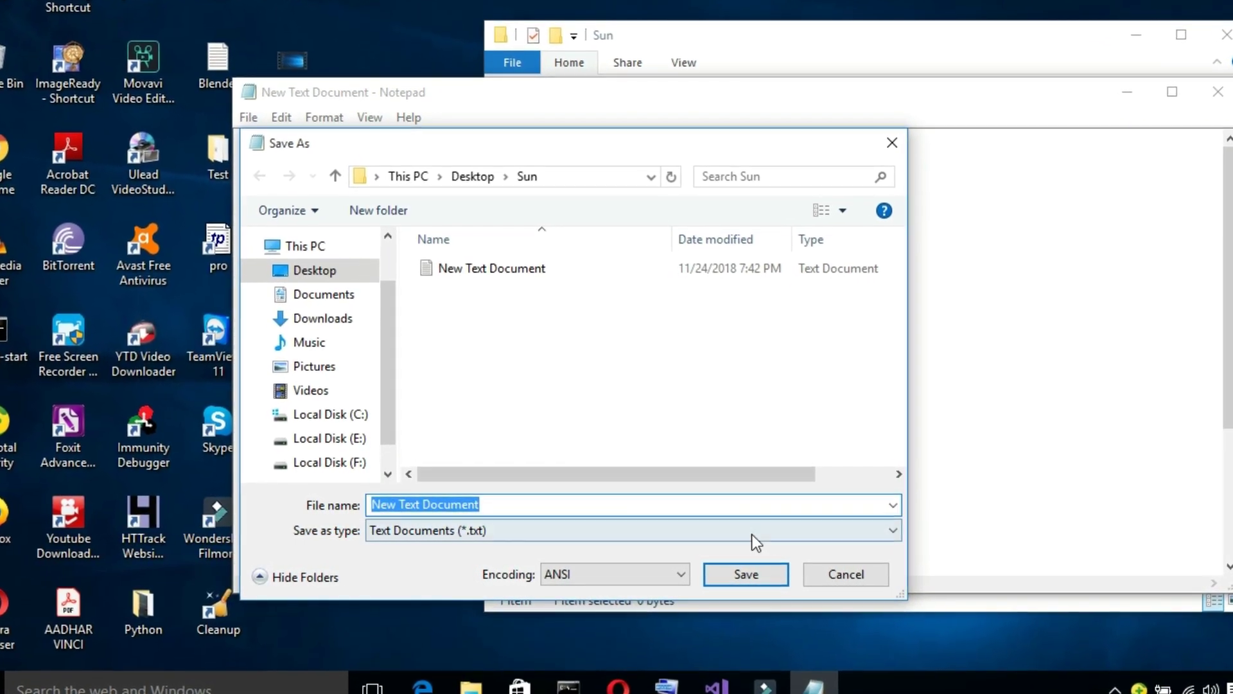
left_click(896, 530)
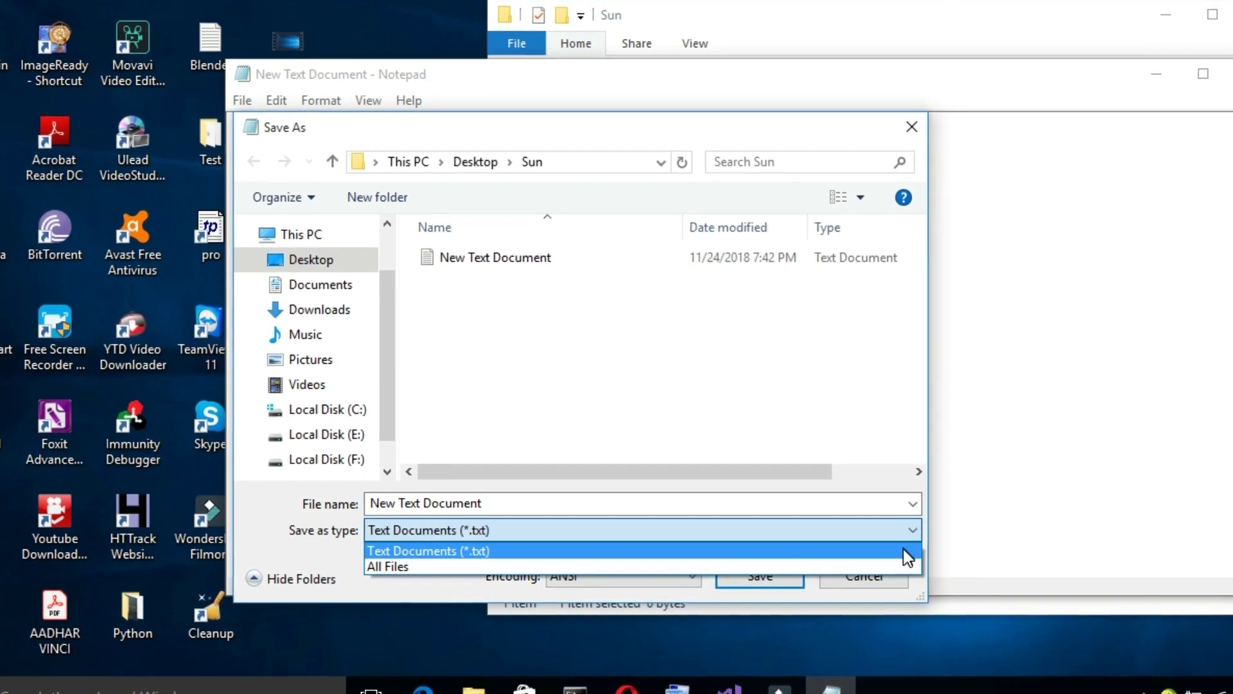
left_click(909, 566)
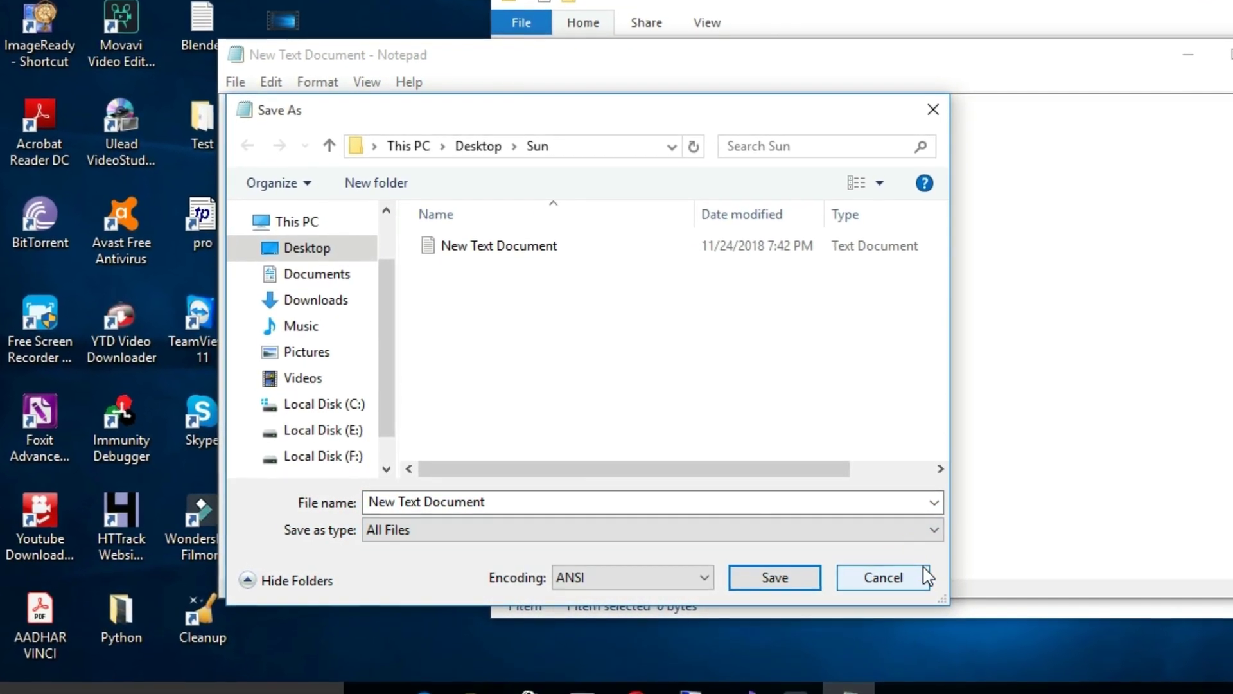
left_click(505, 499)
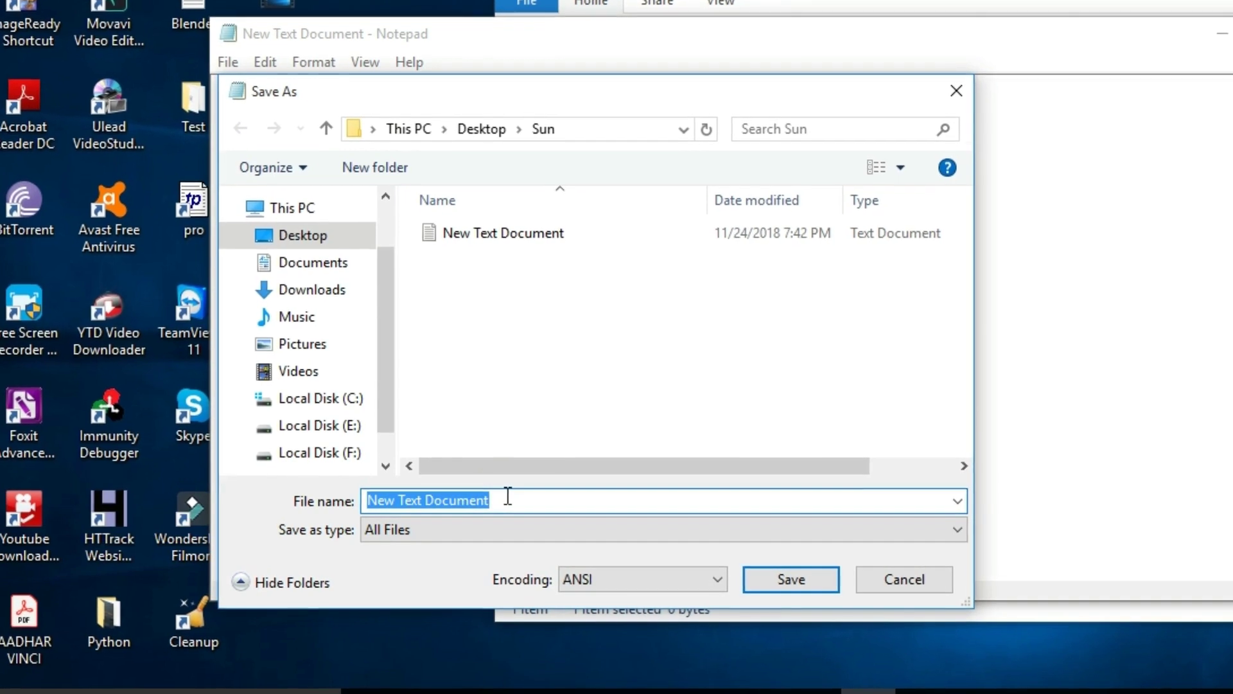
key("BackSpace")
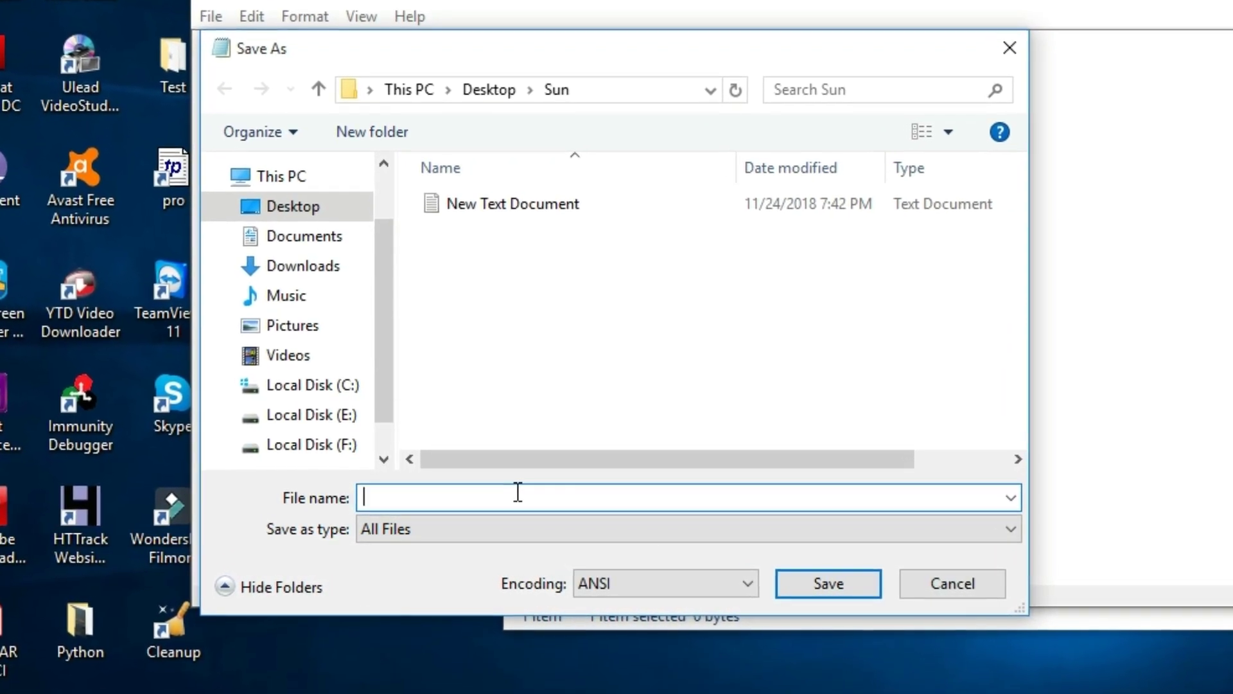
type("Pass")
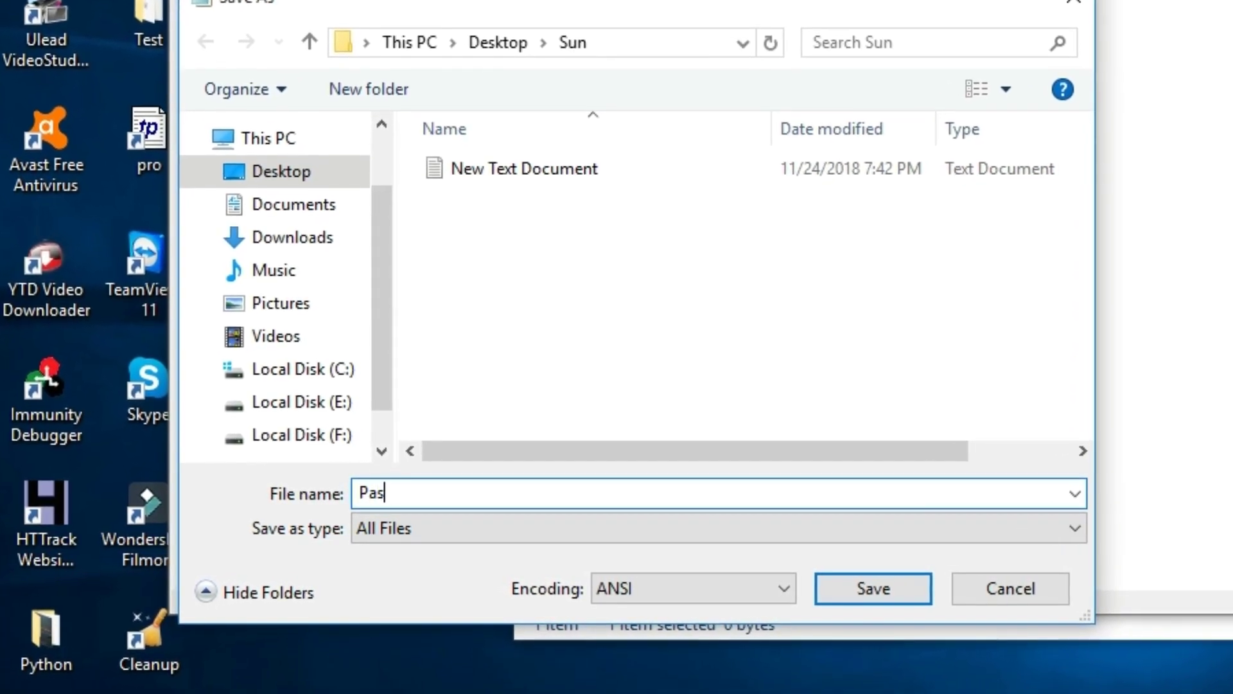
type("word")
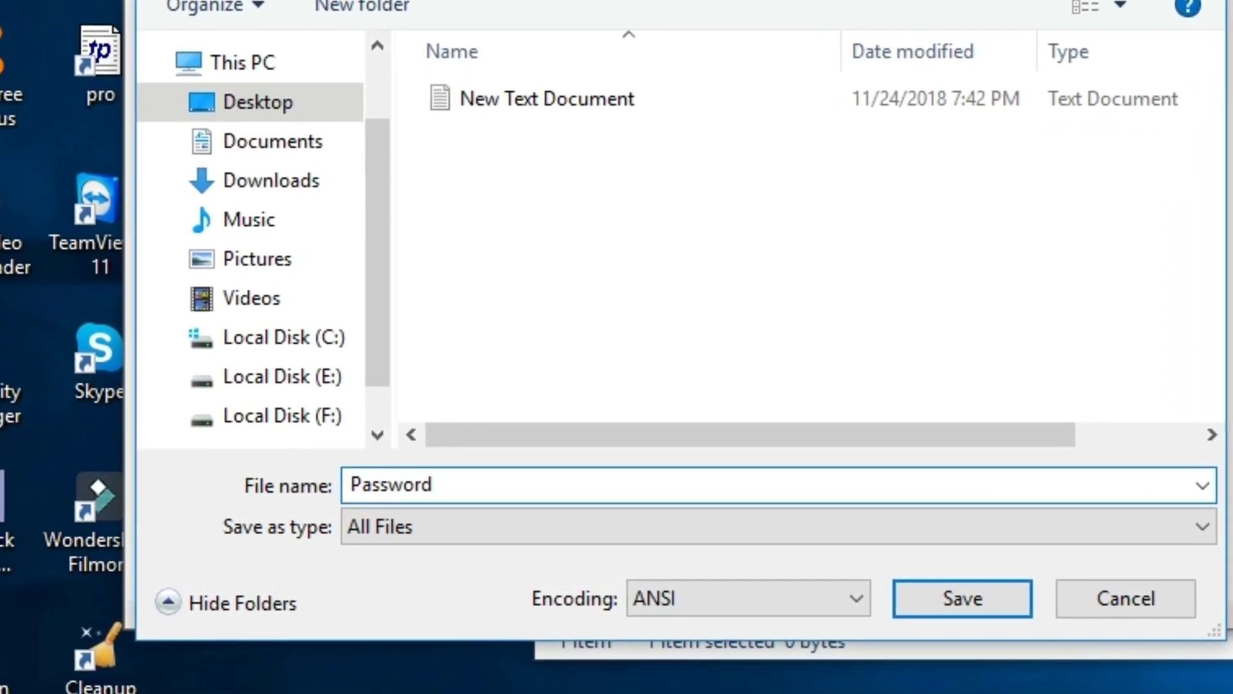
type(".b")
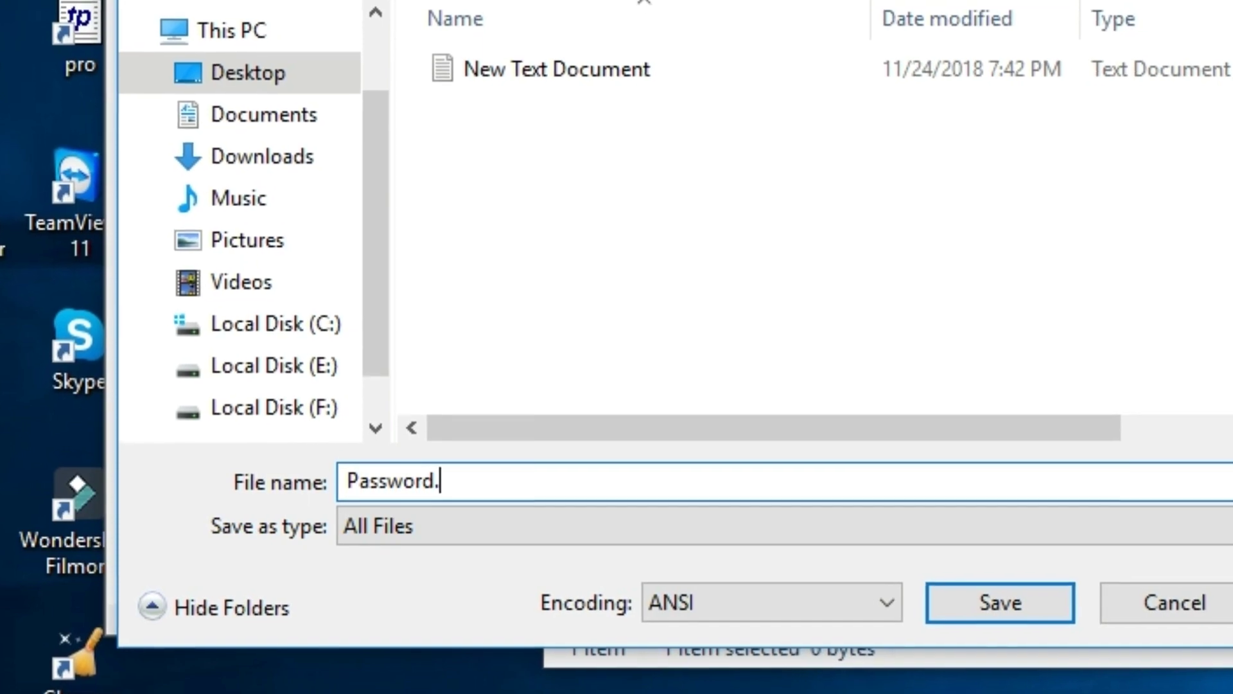
type("at")
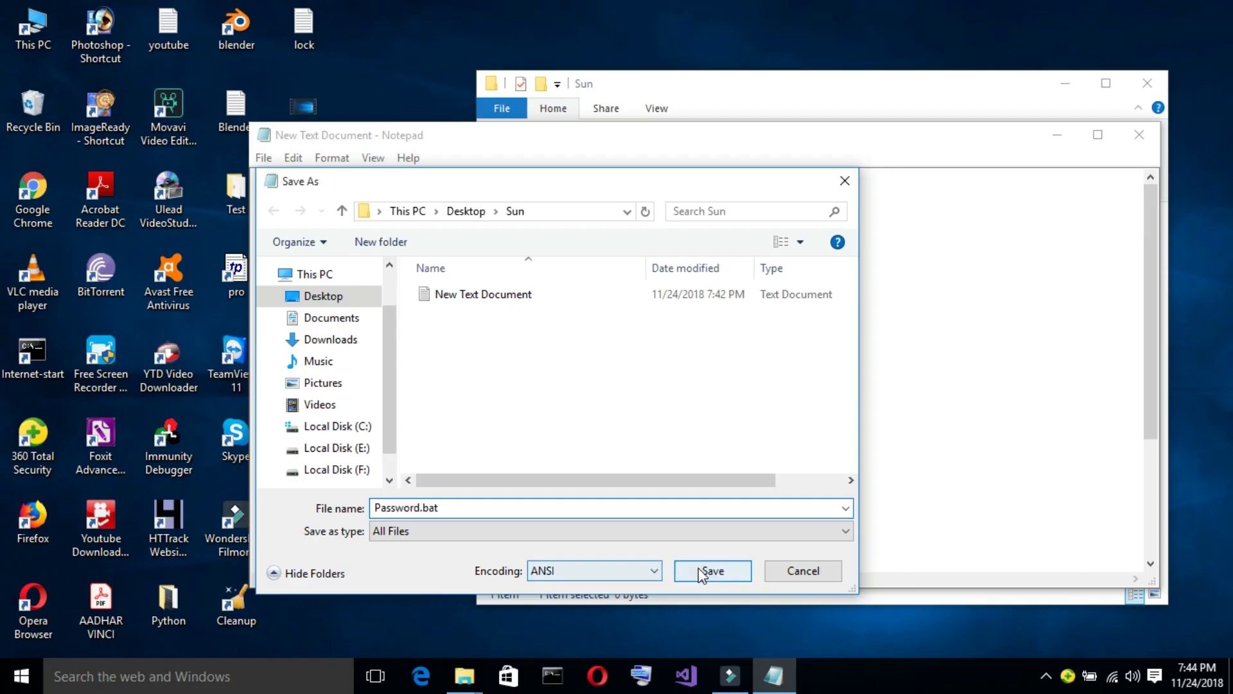
left_click(702, 572)
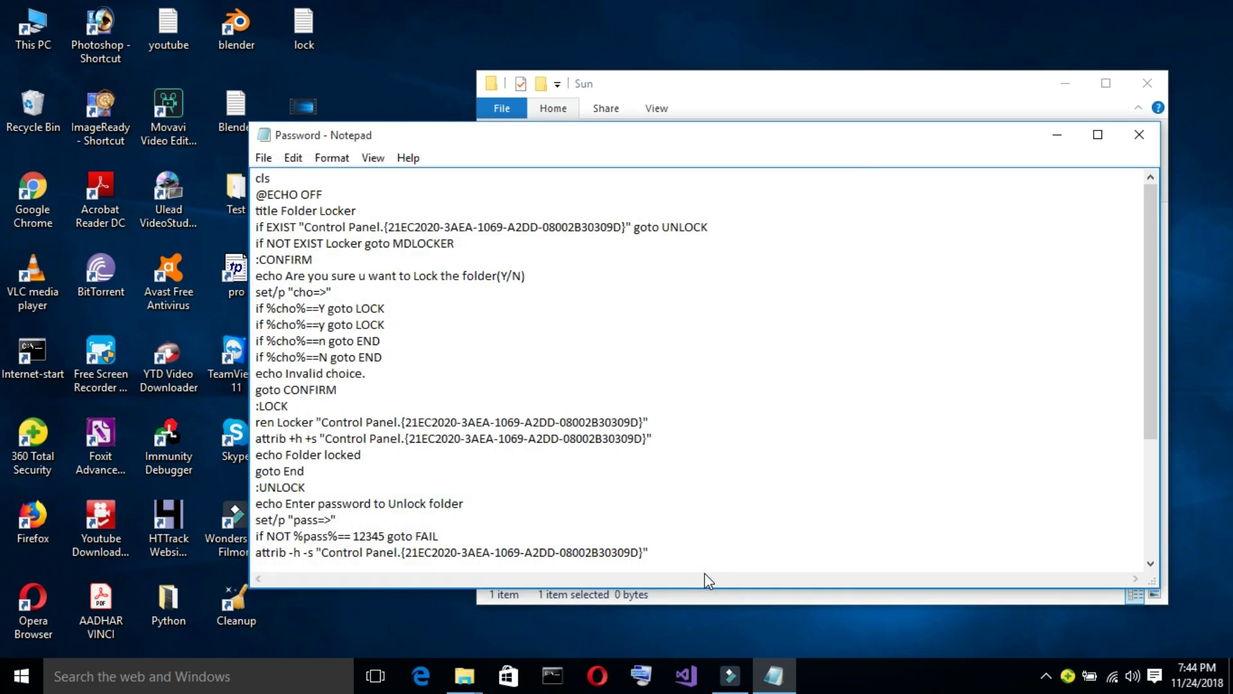
Close Notepad, delete the leftover New Text Document, and run Password.bat to create Locker.
left_click(1143, 133)
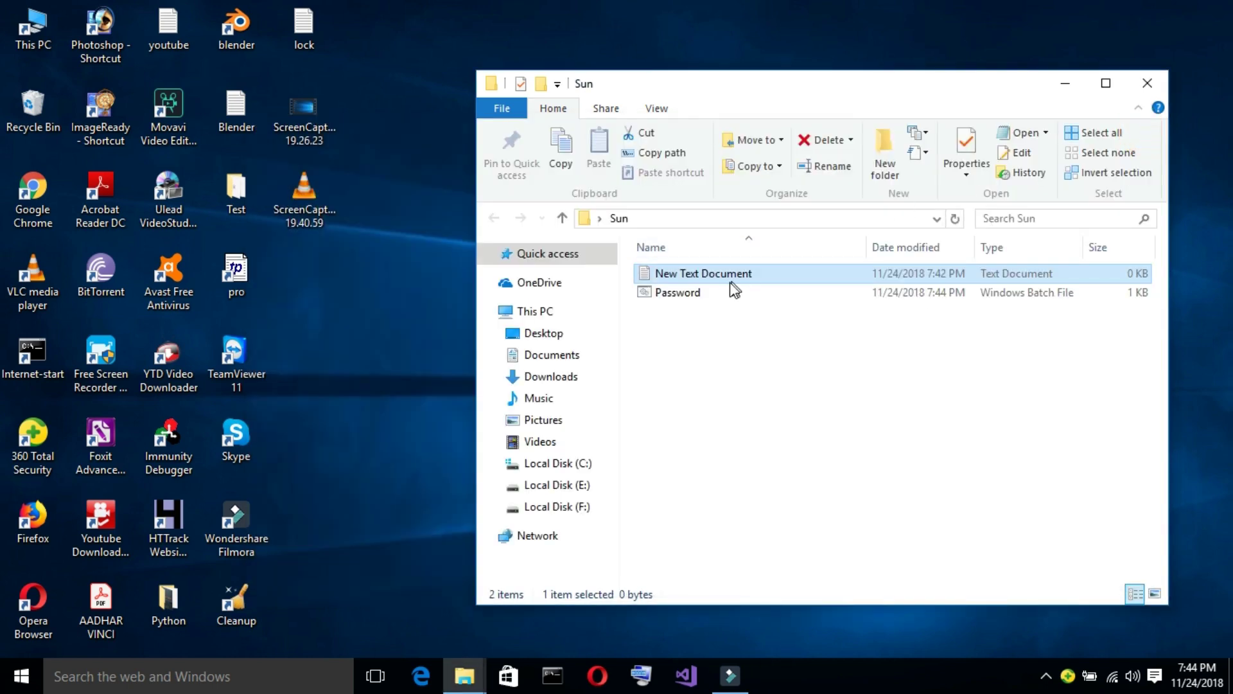
left_click(645, 278)
key("Delete")
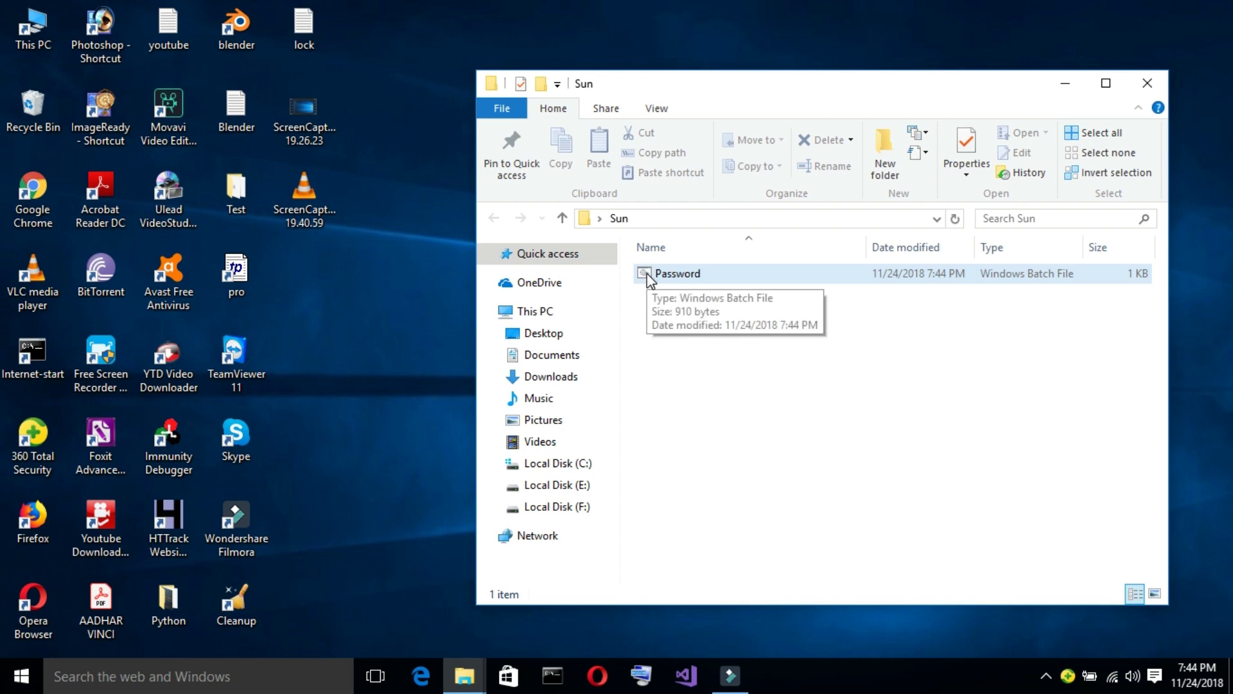
left_click(647, 275)
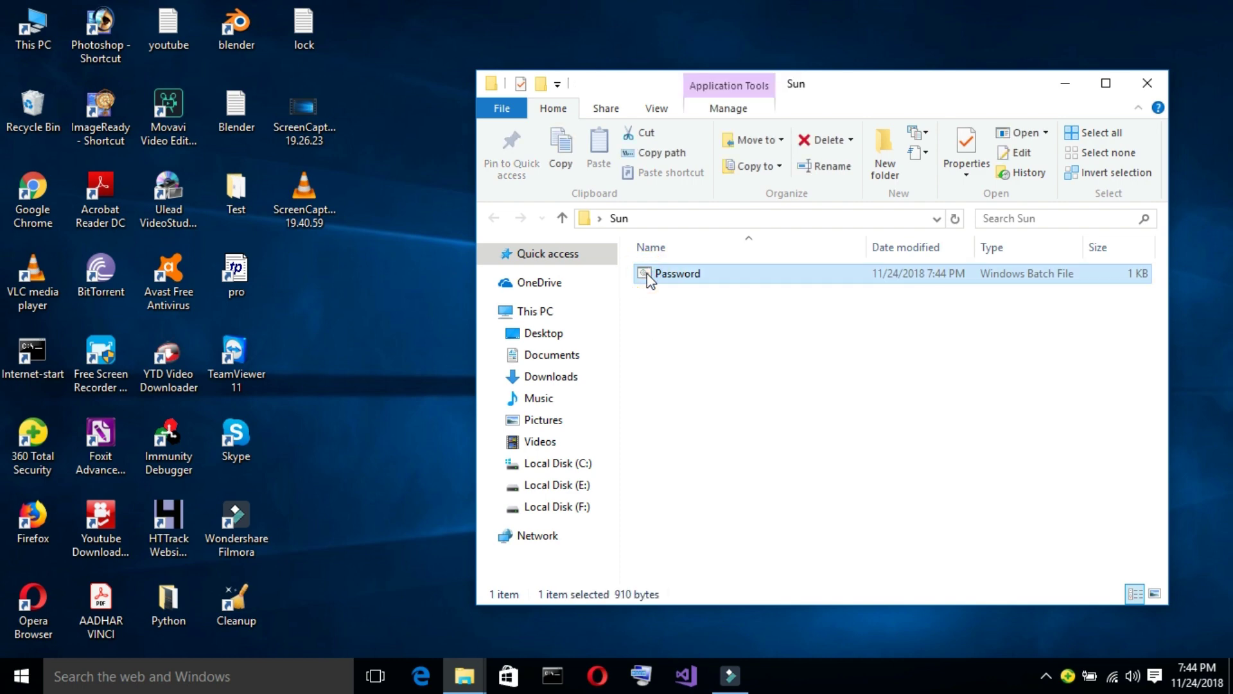
double_click(648, 278)
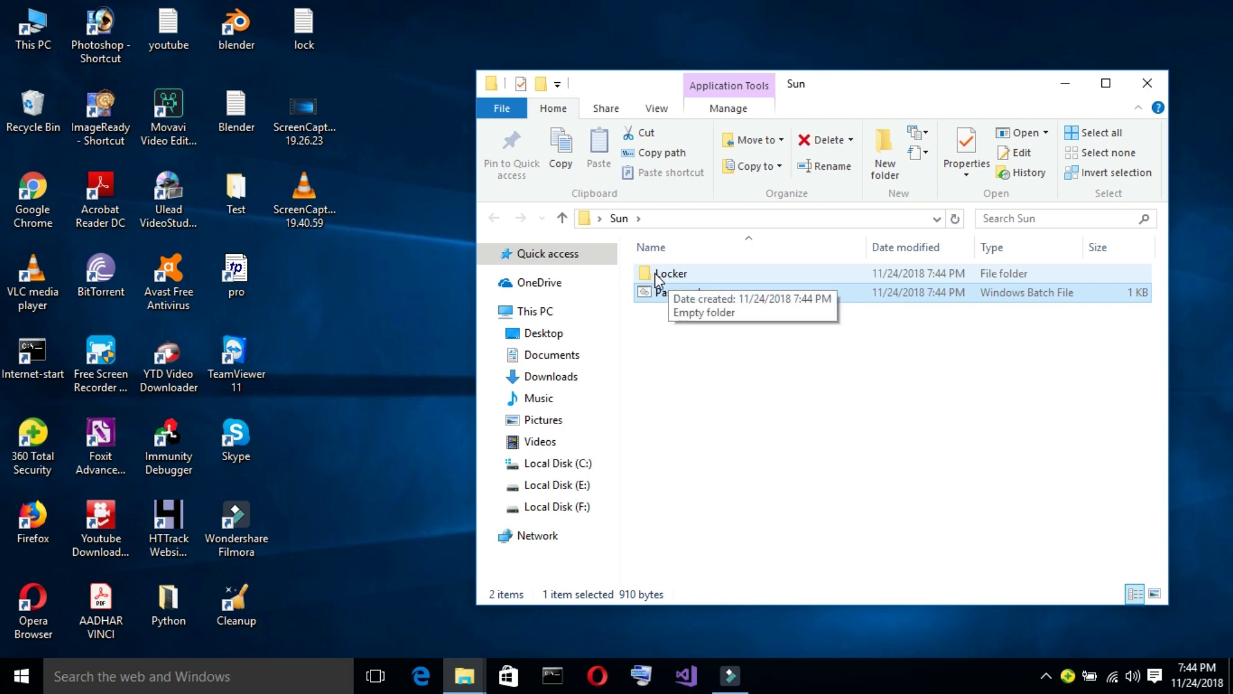
Create a subfolder named My files inside Locker, then go back to Sun.
double_click(659, 276)
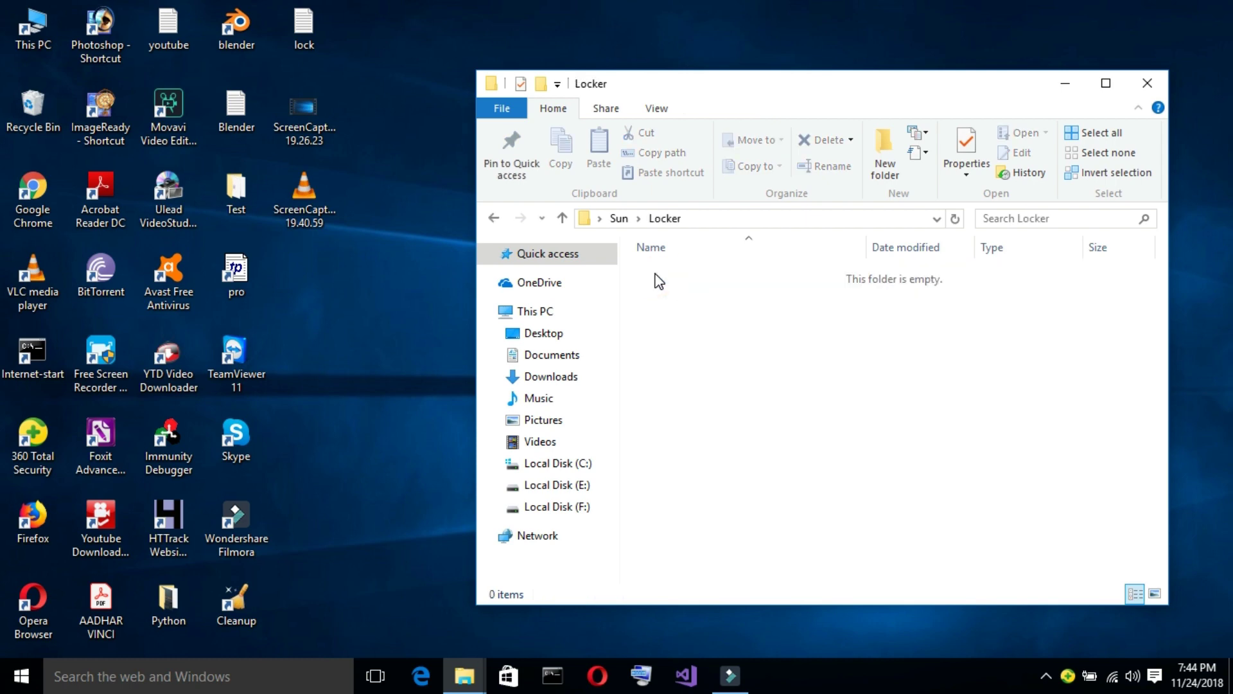
right_click(681, 312)
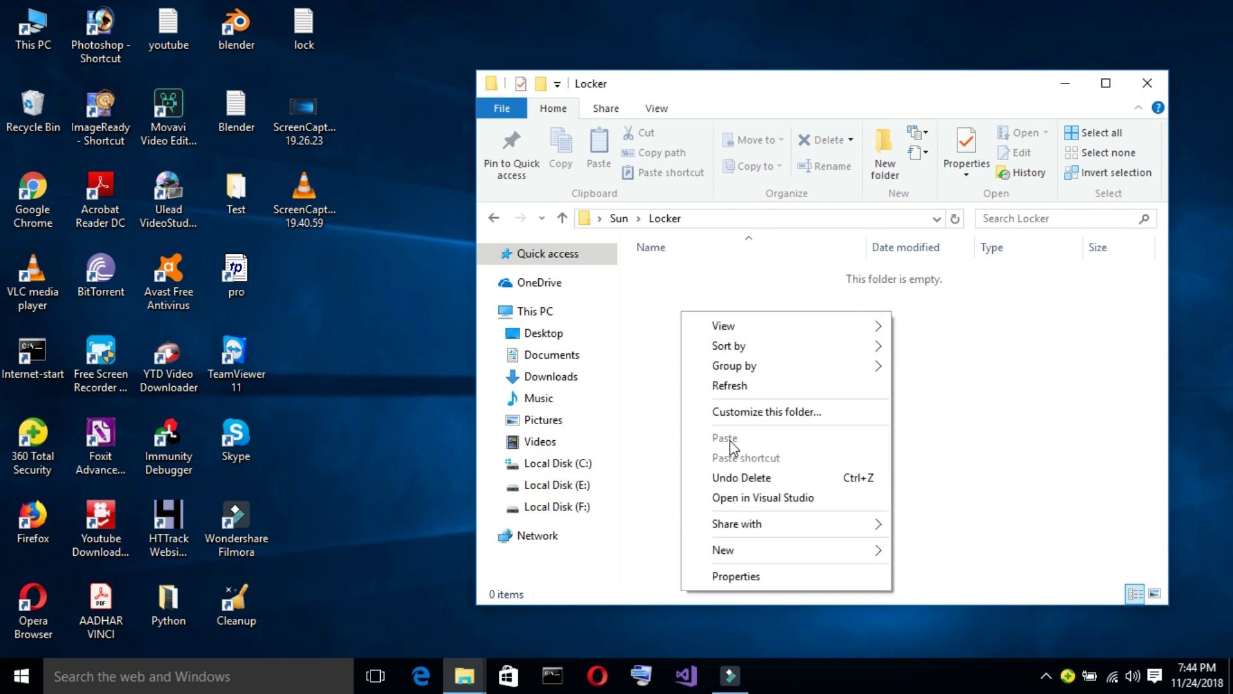
mouse_move(760, 549)
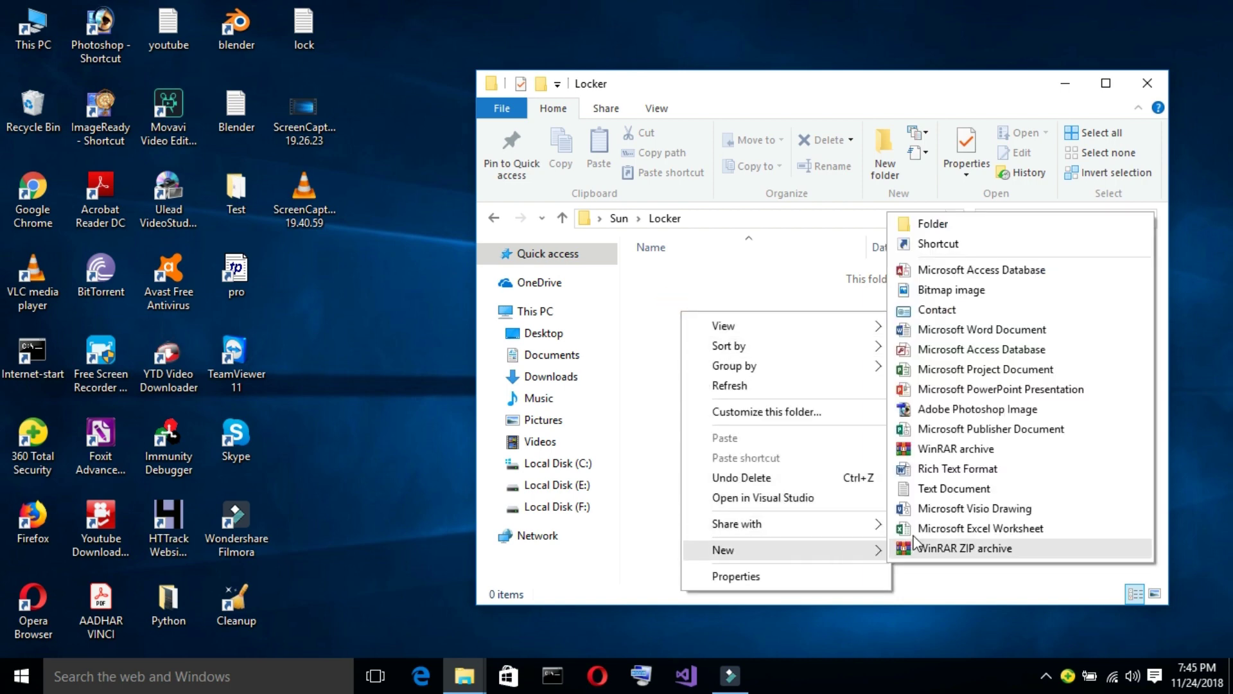
left_click(926, 222)
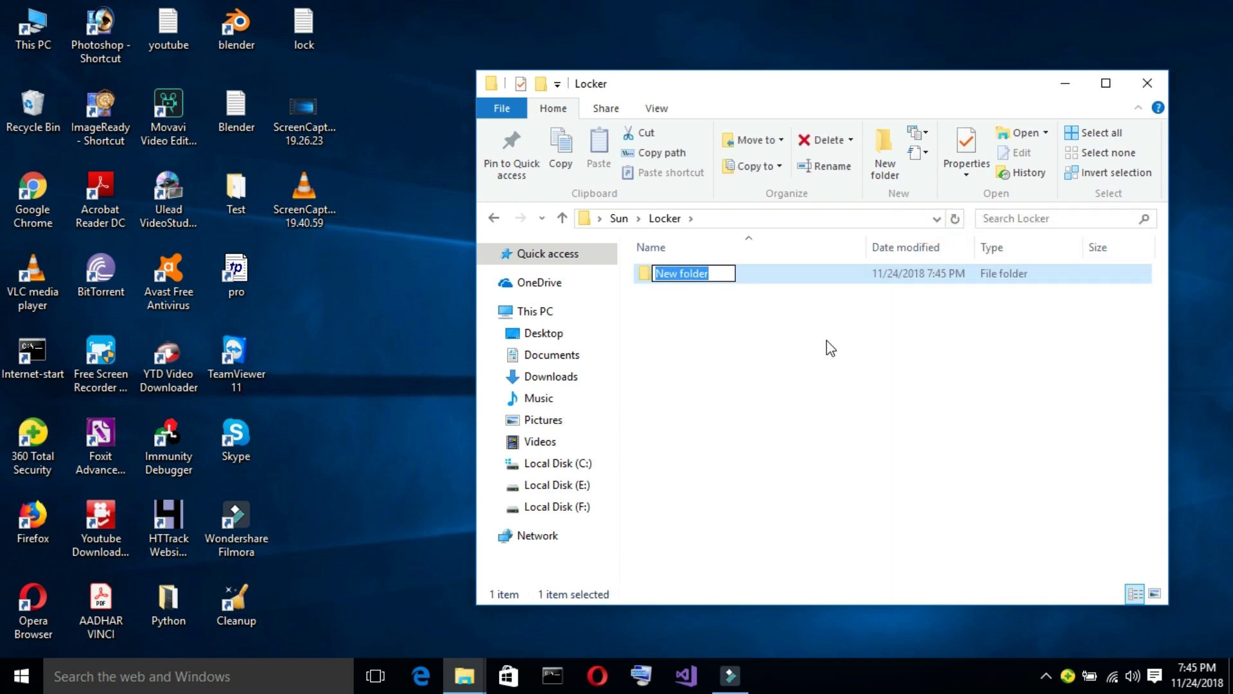
type("My files")
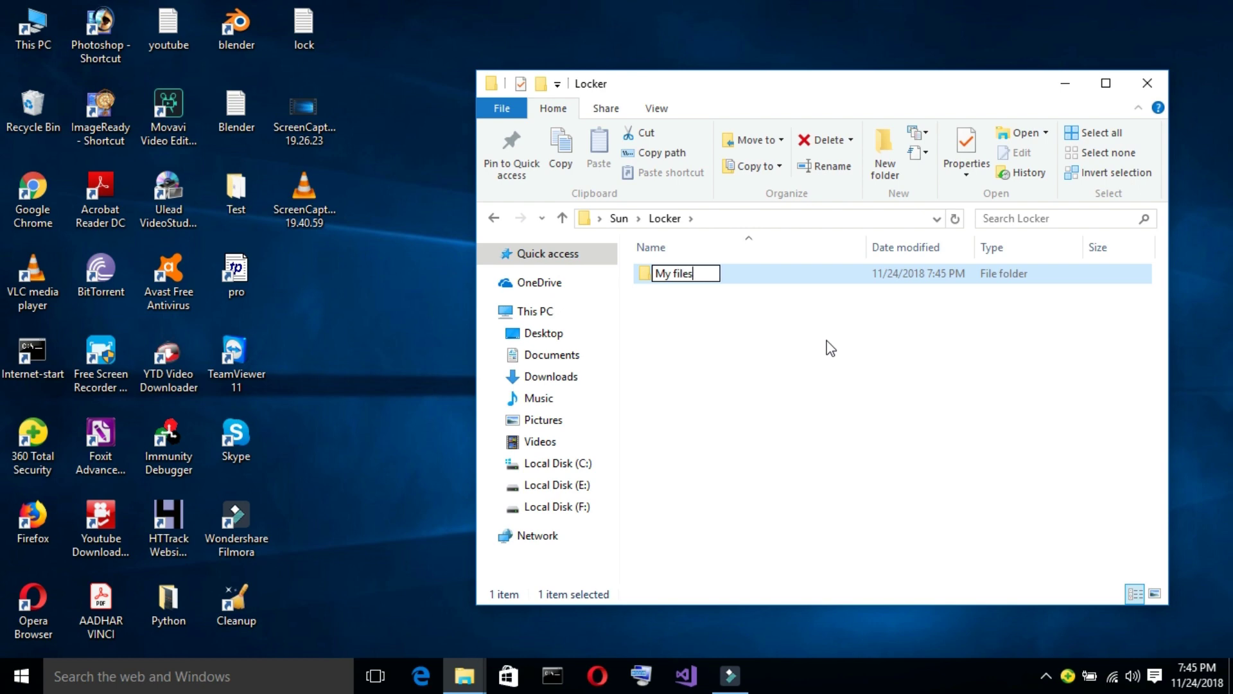
key("Return")
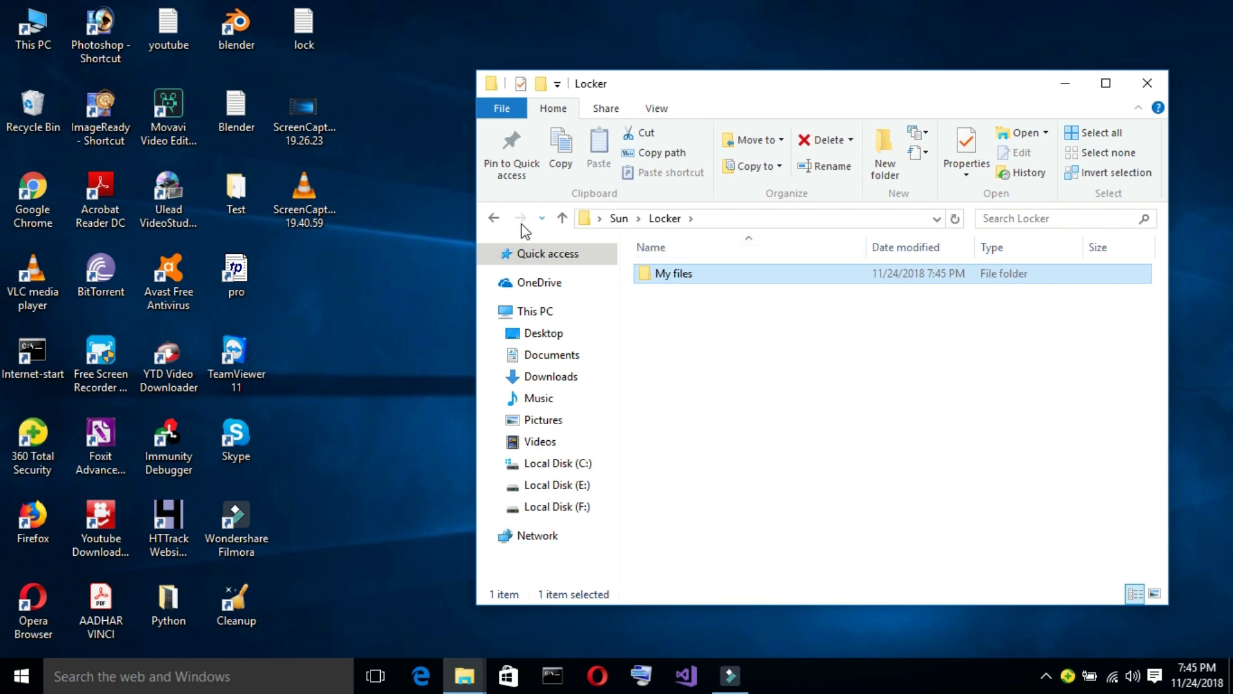
left_click(493, 221)
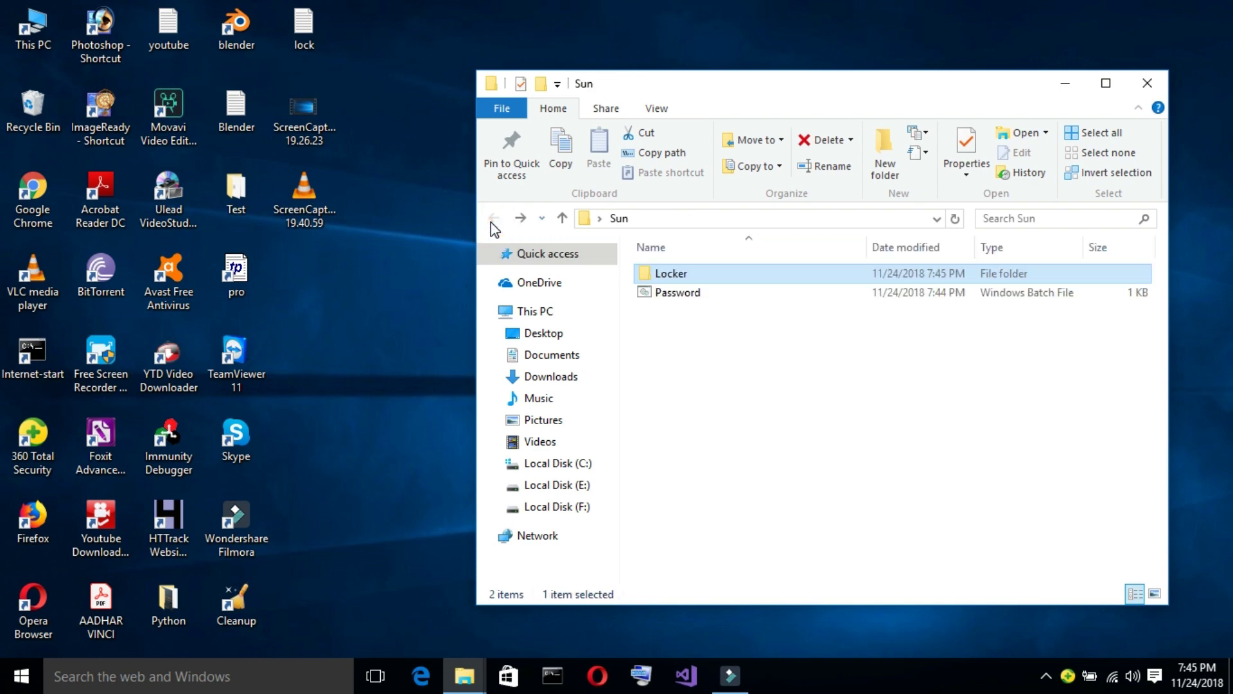
Run Password.bat and answer y to lock and hide the Locker folder.
double_click(687, 295)
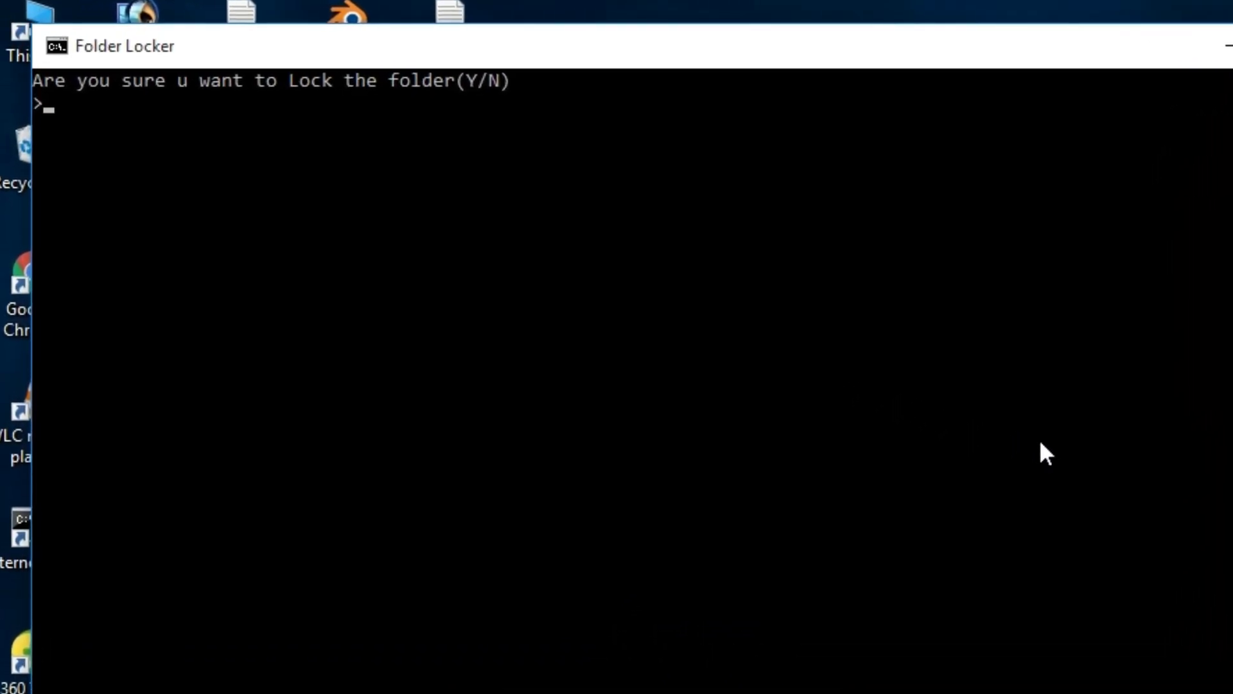
type("y")
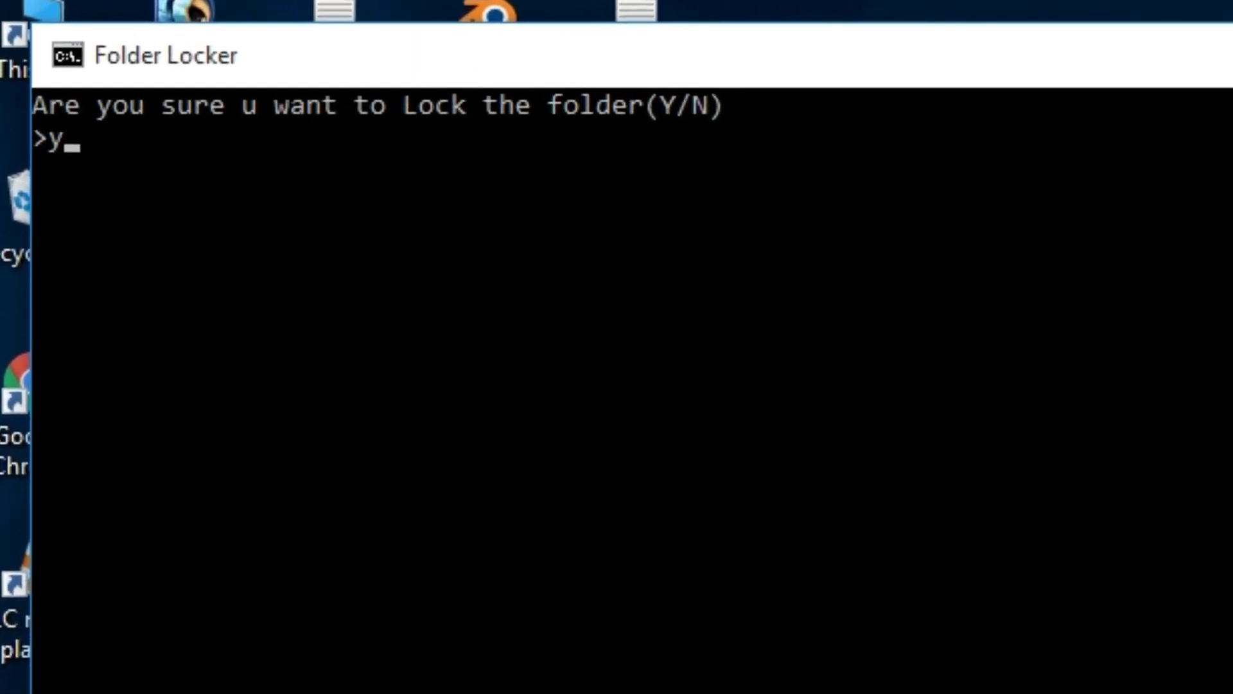
key("Return")
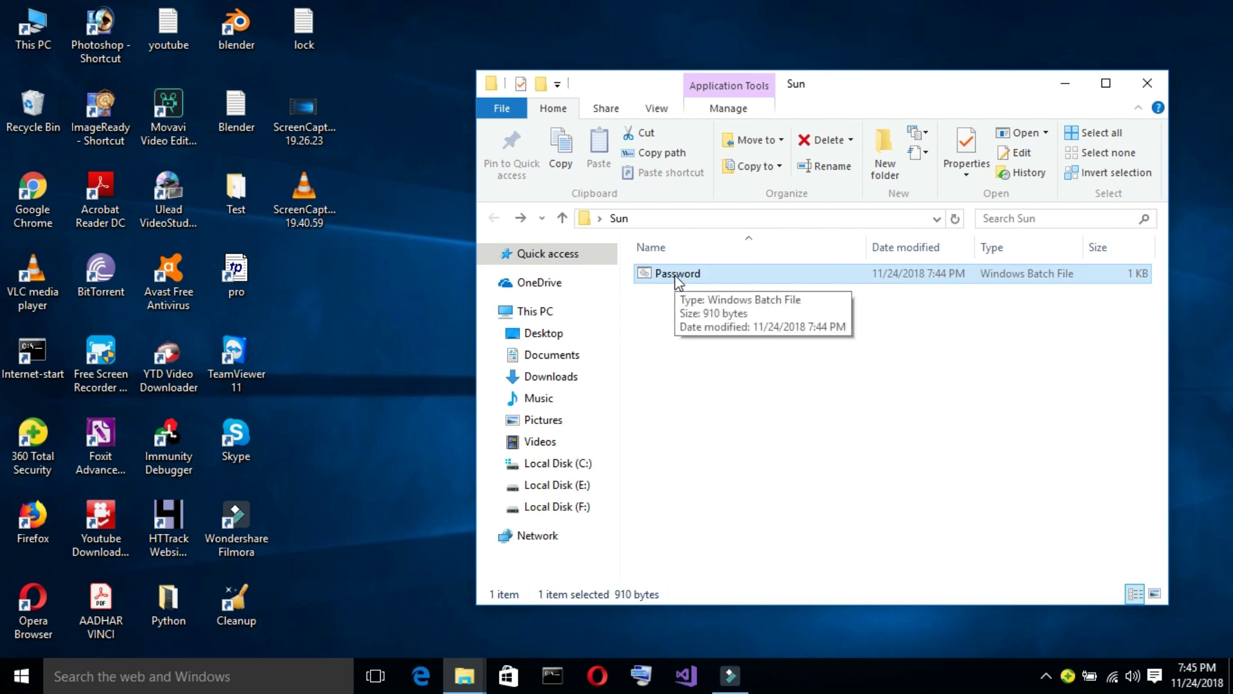
Unlock Locker by entering the password in Password.bat, and check My files is still inside.
double_click(675, 275)
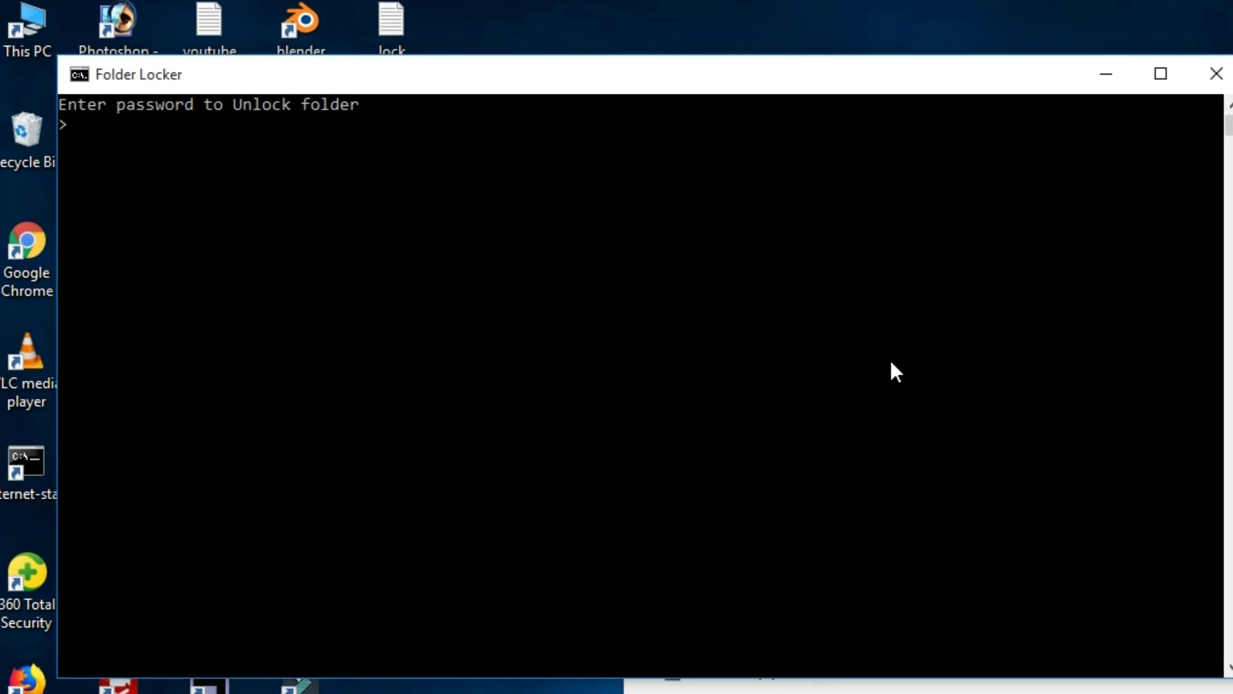
type("12345")
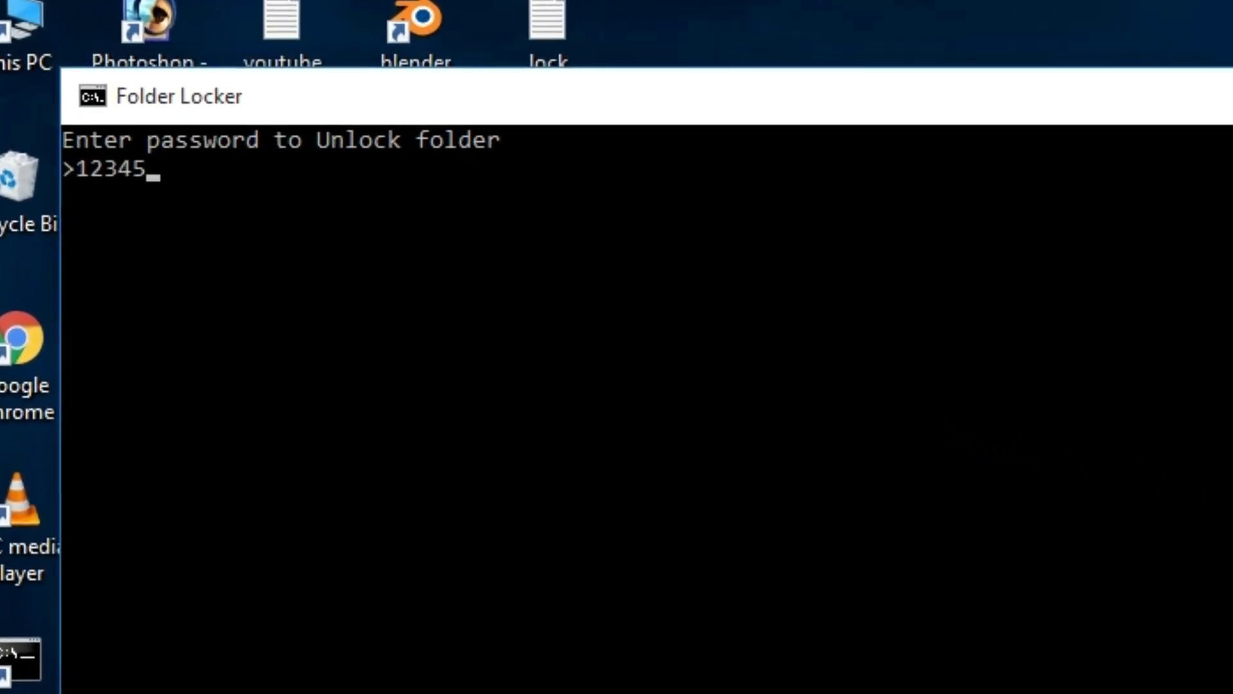
key("Return")
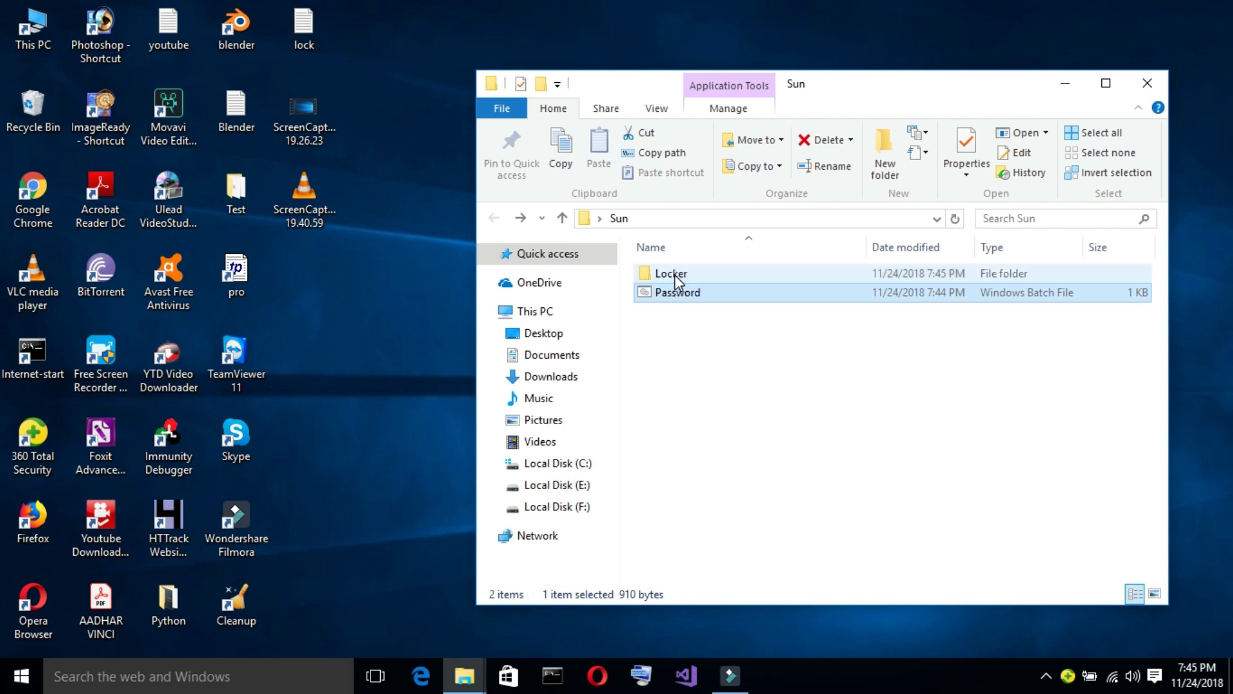
double_click(673, 272)
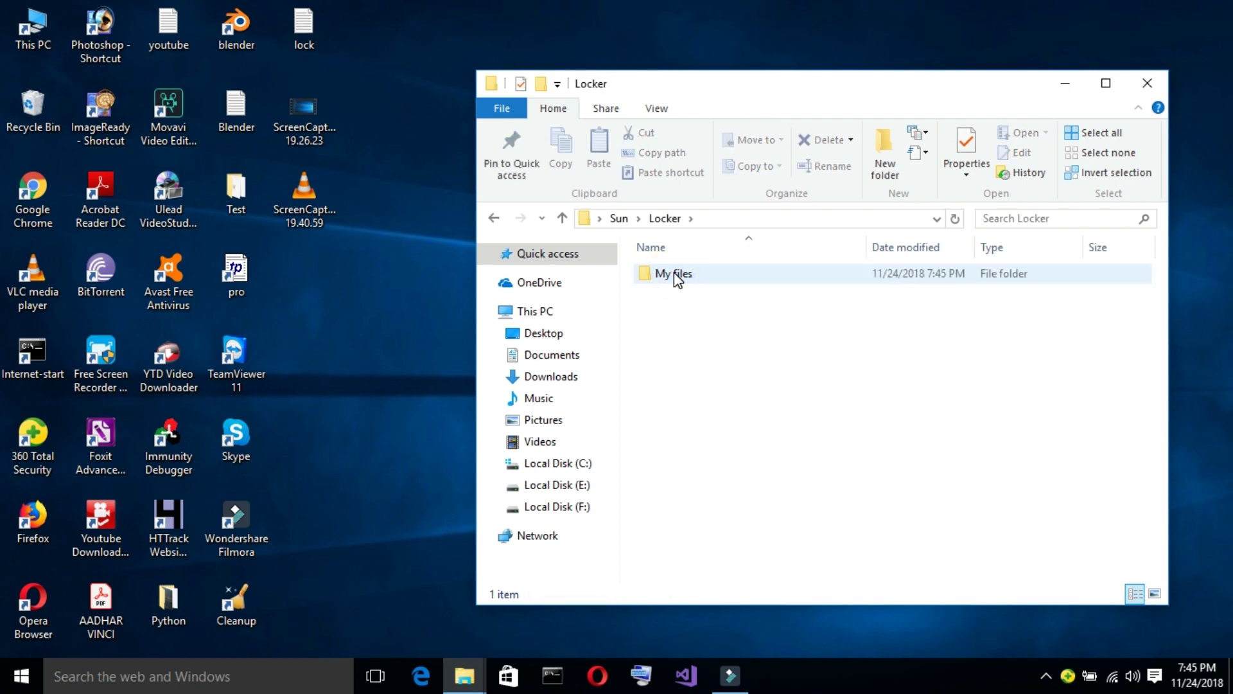
left_click(493, 218)
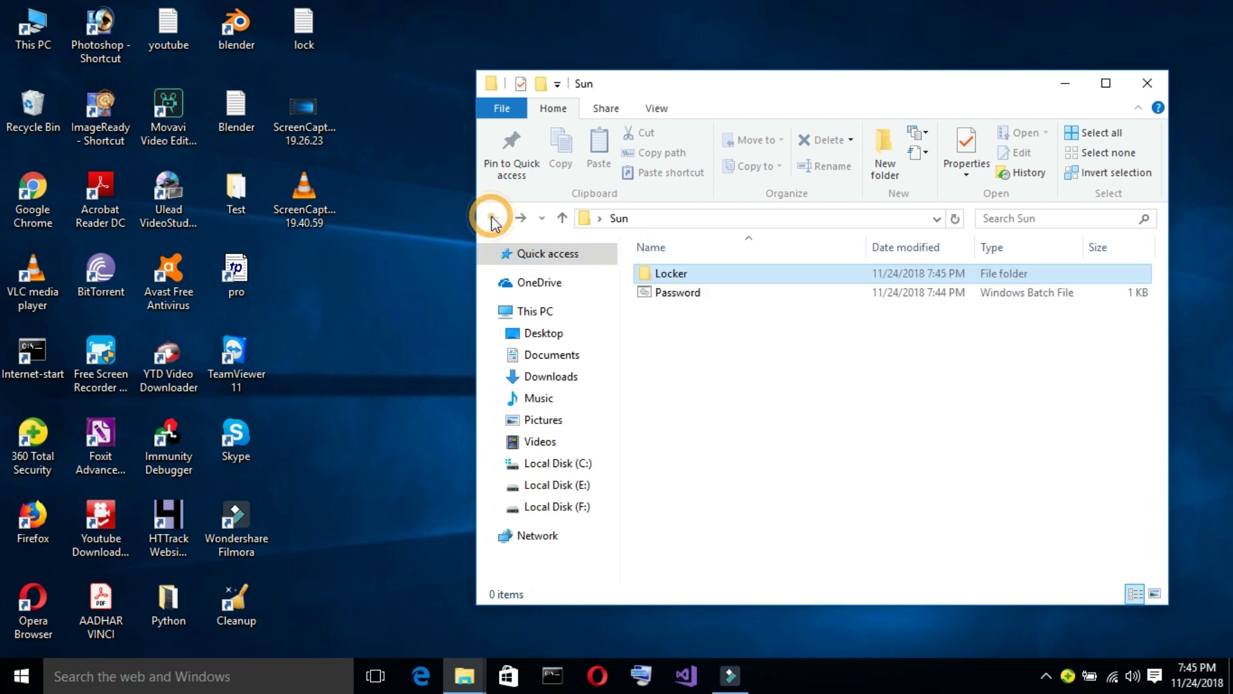
Rerun Password.bat to relock Locker, then close the Sun window.
double_click(682, 294)
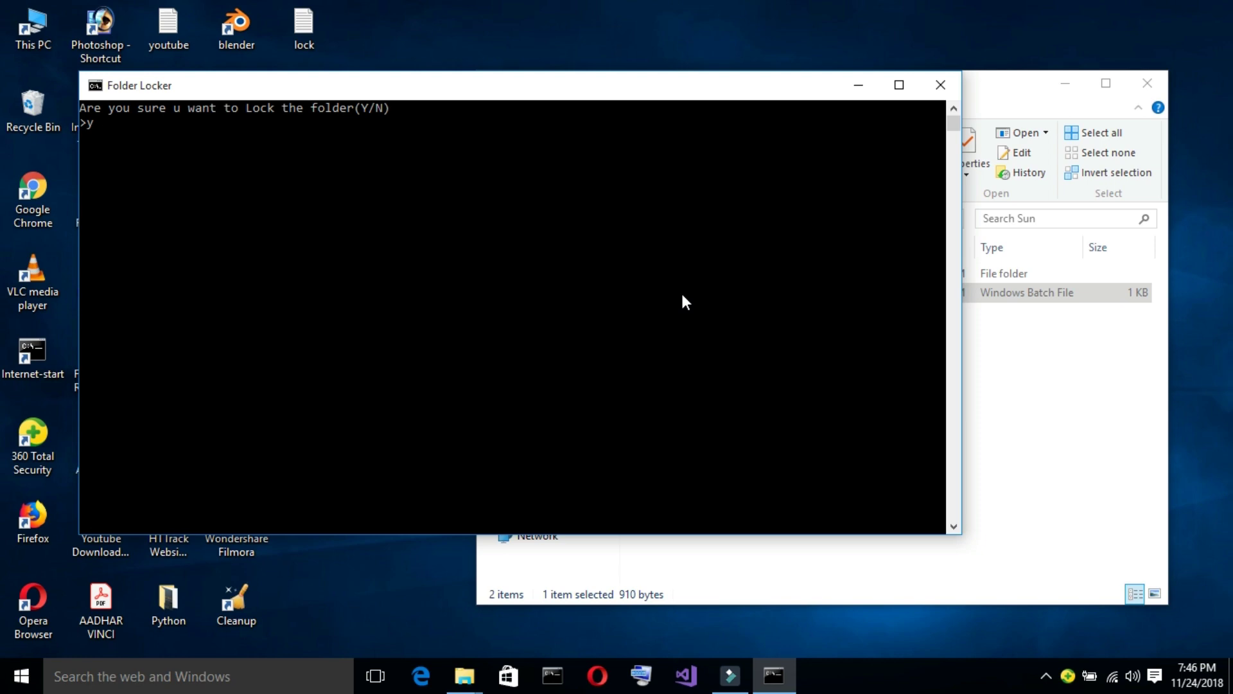
key("Return")
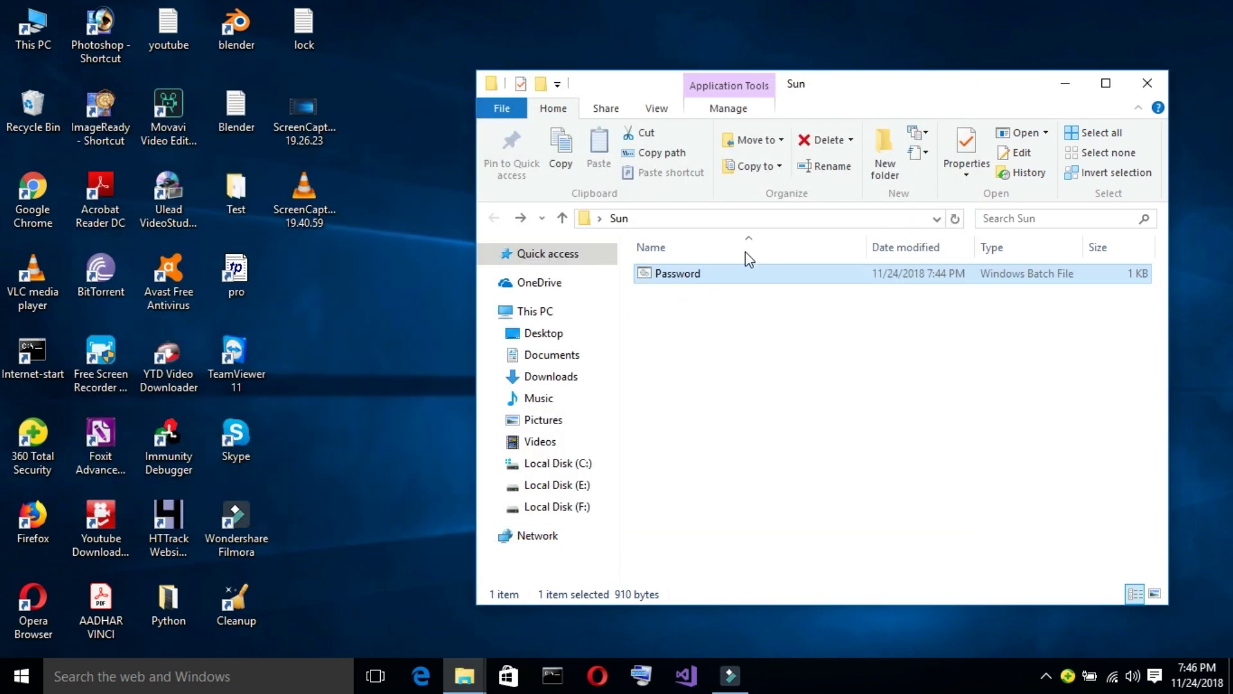
left_click(1146, 85)
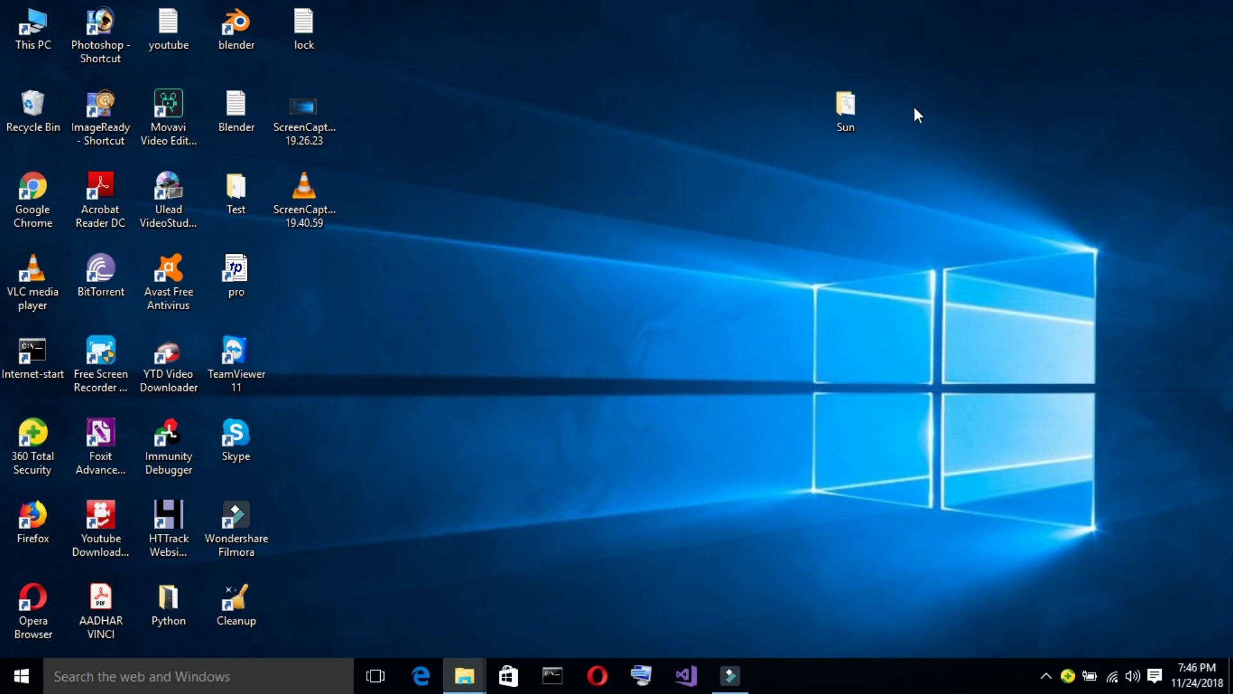
double_click(846, 108)
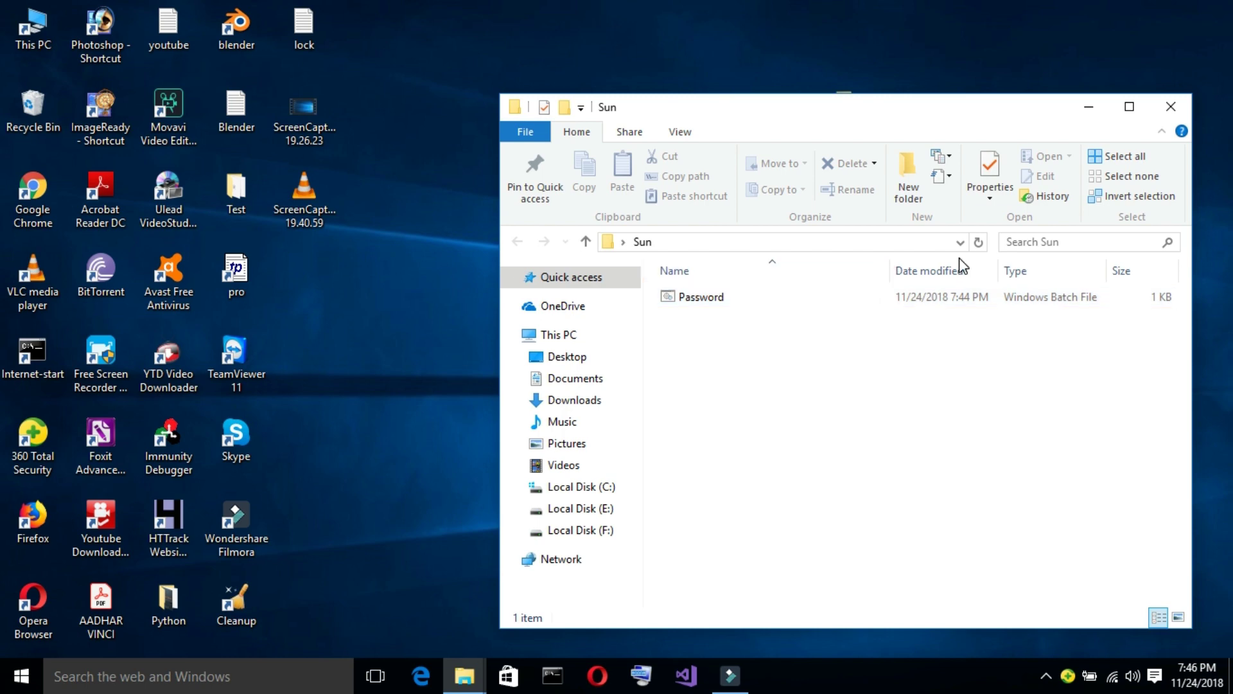
left_click(1170, 110)
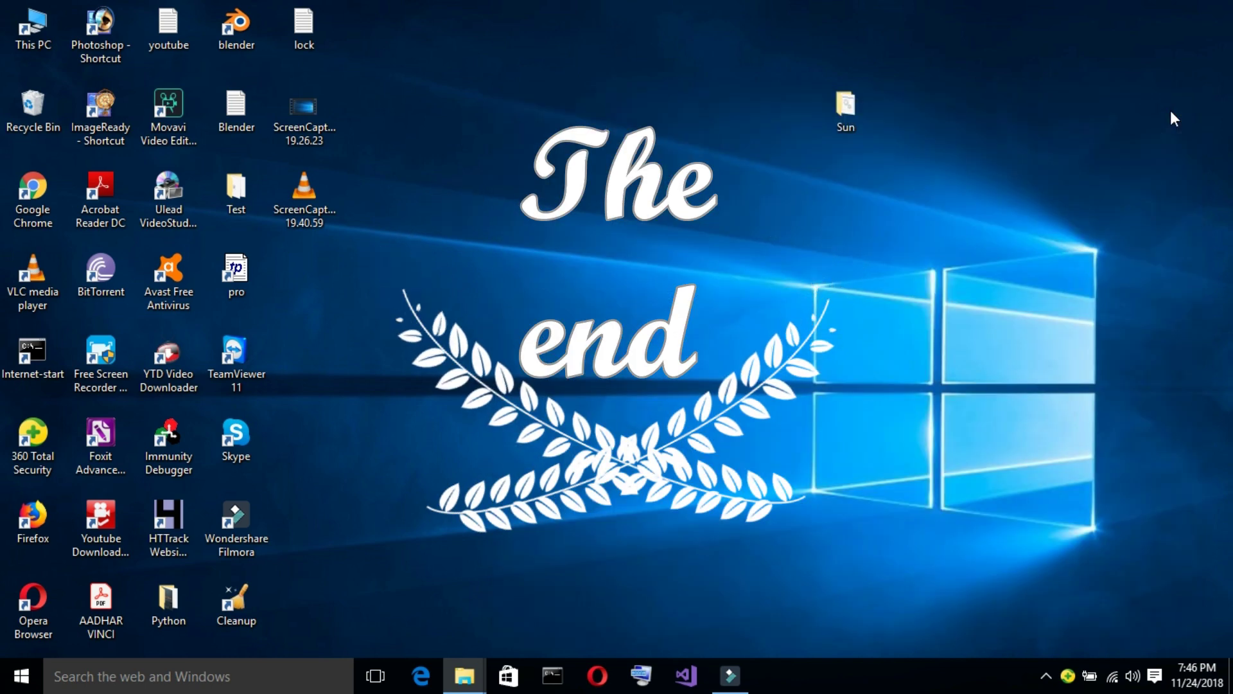